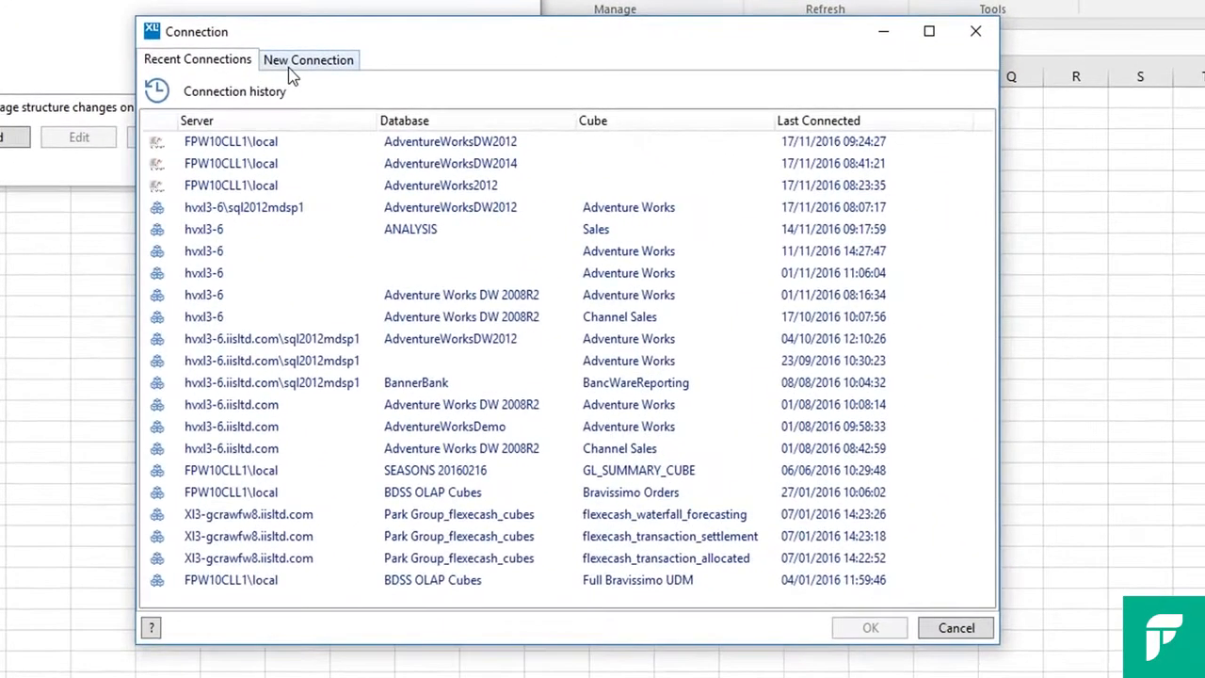
# Set up a new Microsoft SQL Server connection and connect to the server FPW10CLL1\local
pyautogui.click(296, 68)
pyautogui.moveTo(235, 134); pyautogui.dragTo(258, 113)
pyautogui.click(316, 111)
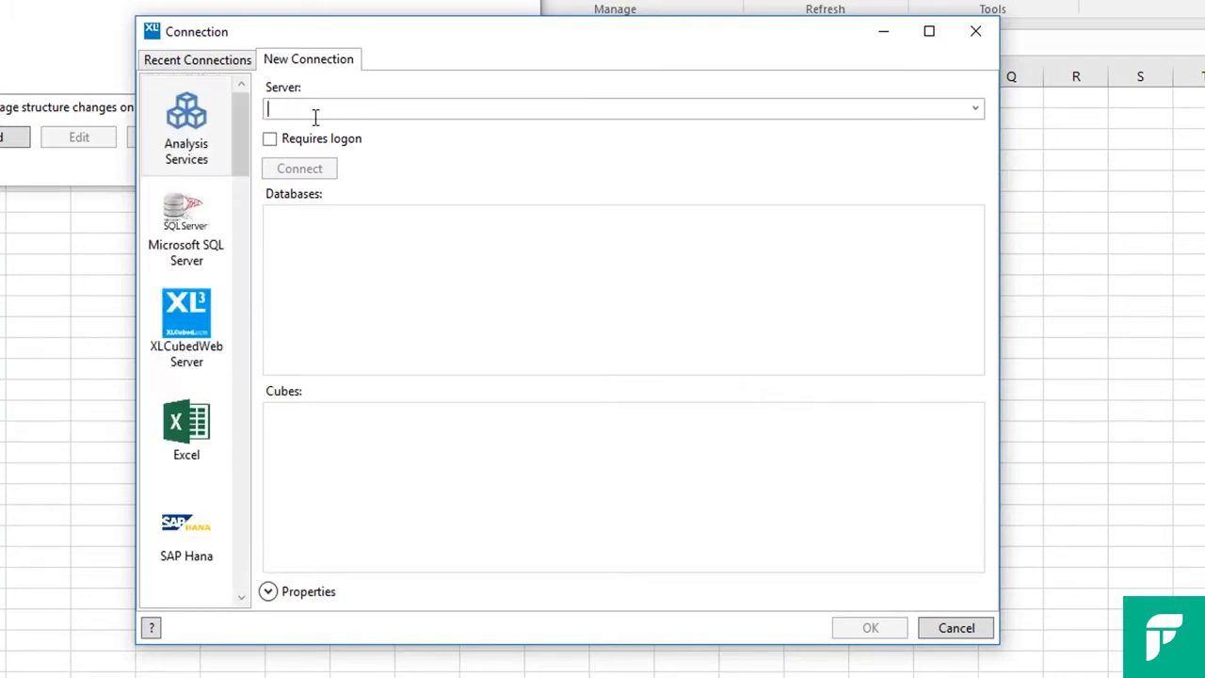
pyautogui.click(200, 212)
pyautogui.moveTo(330, 109); pyautogui.dragTo(245, 108)
pyautogui.write('FPW10CLL1\\local')
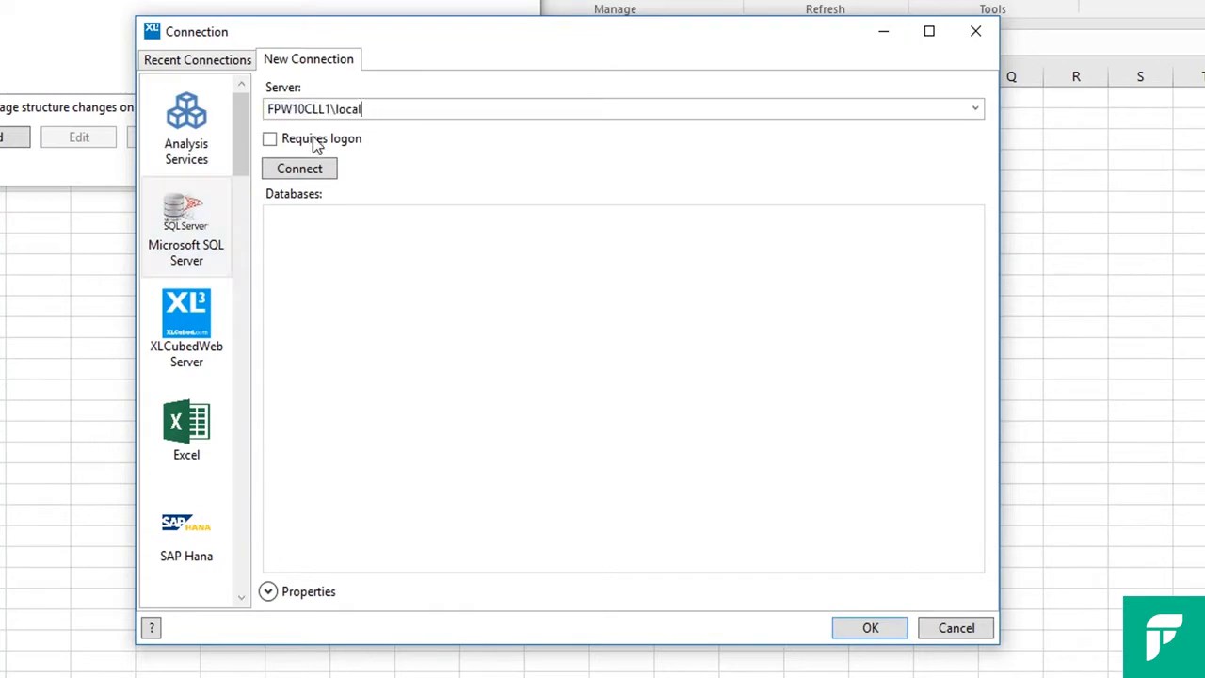
pyautogui.click(311, 171)
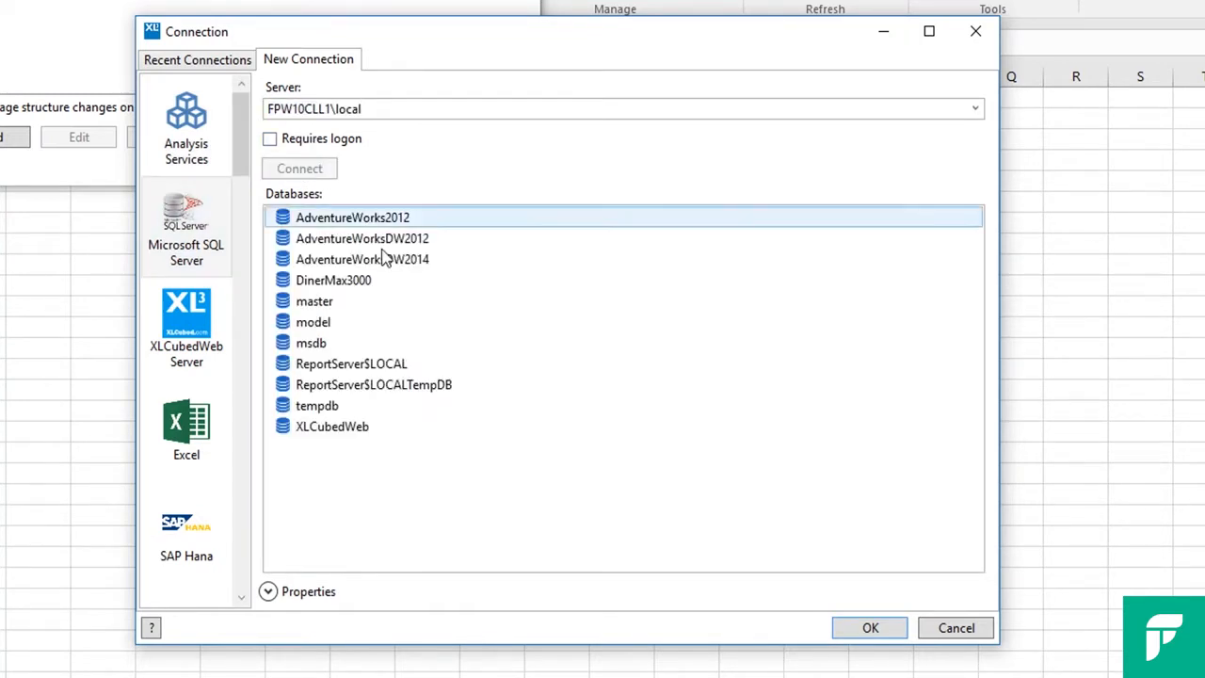
# Choose the AdventureWorksDW2014 database and confirm the connection
pyautogui.click(388, 264)
pyautogui.click(388, 264)
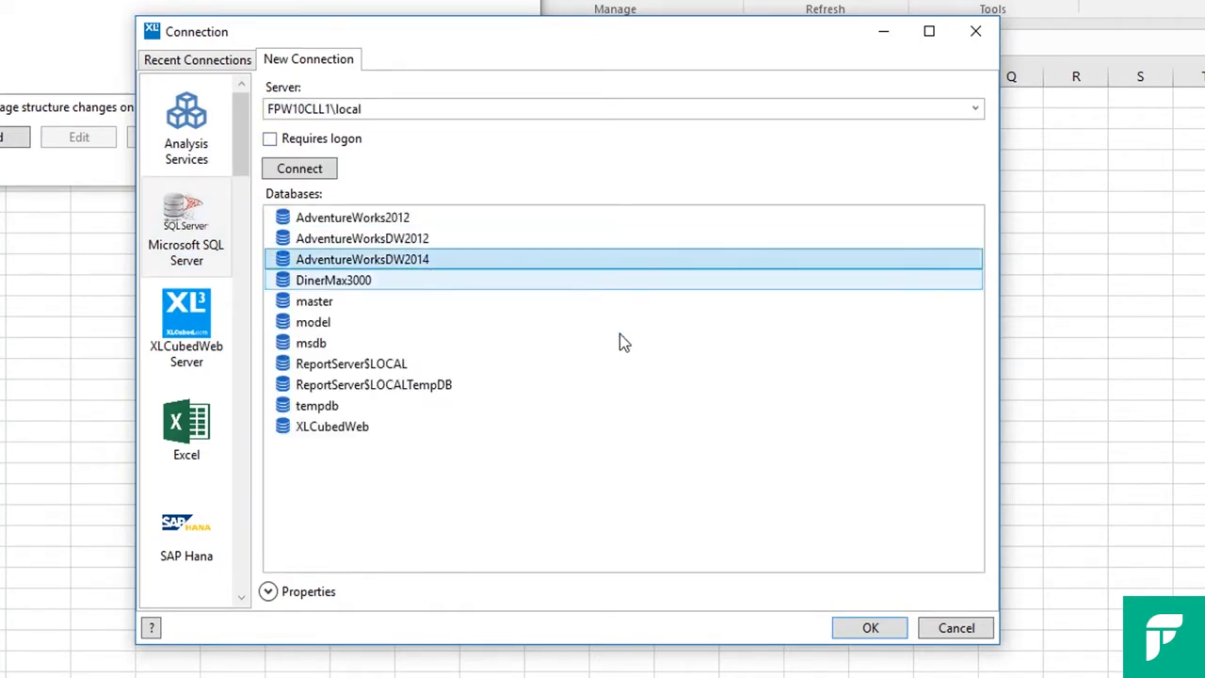
pyautogui.click(871, 628)
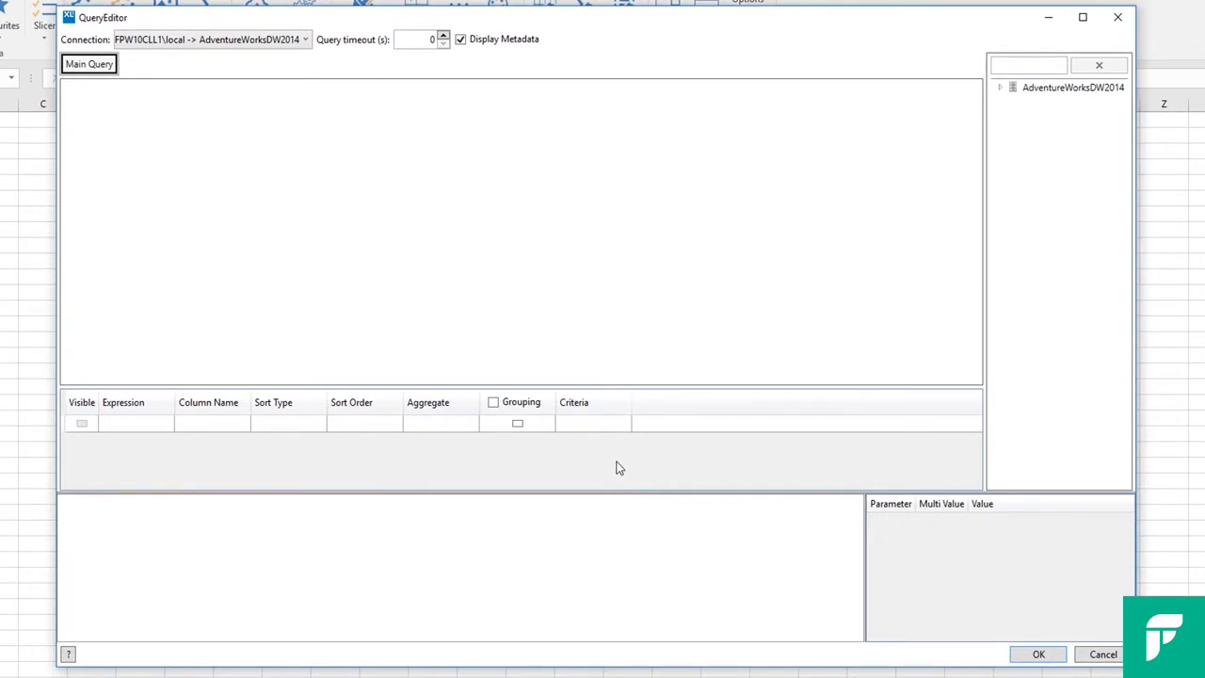
# Widen the database tree and expand AdventureWorksDW2014 down to the tables of its dbo schema
pyautogui.moveTo(977, 90); pyautogui.dragTo(924, 92)
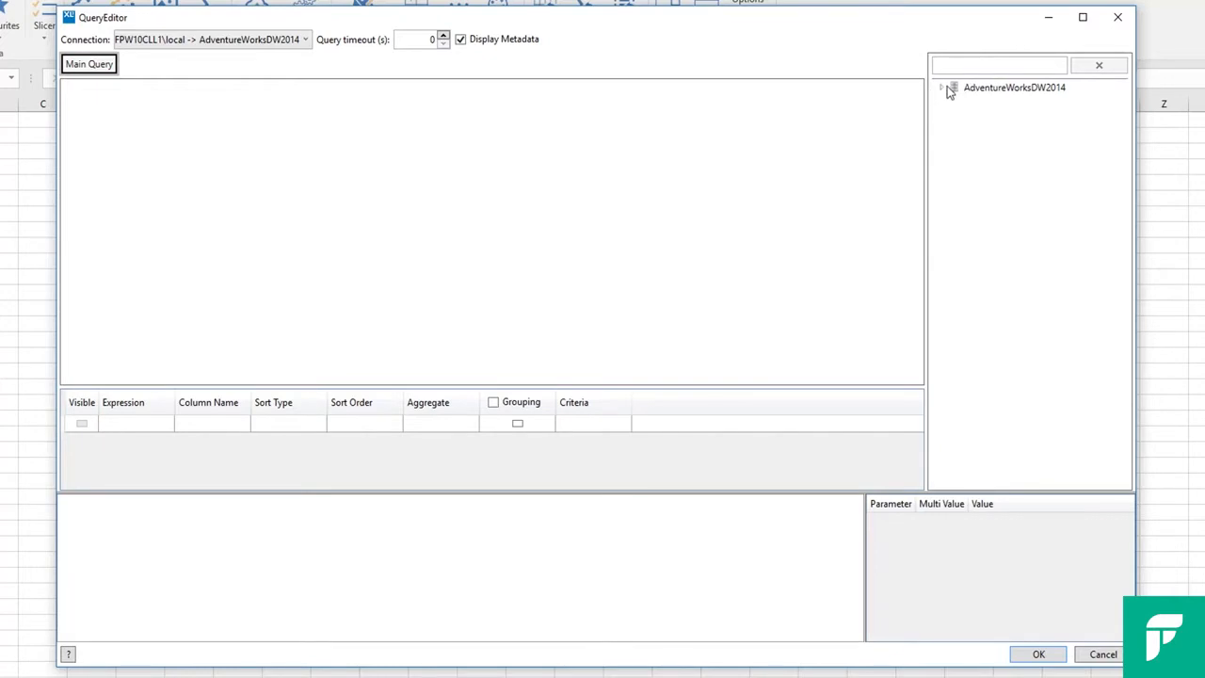
pyautogui.click(941, 88)
pyautogui.click(954, 103)
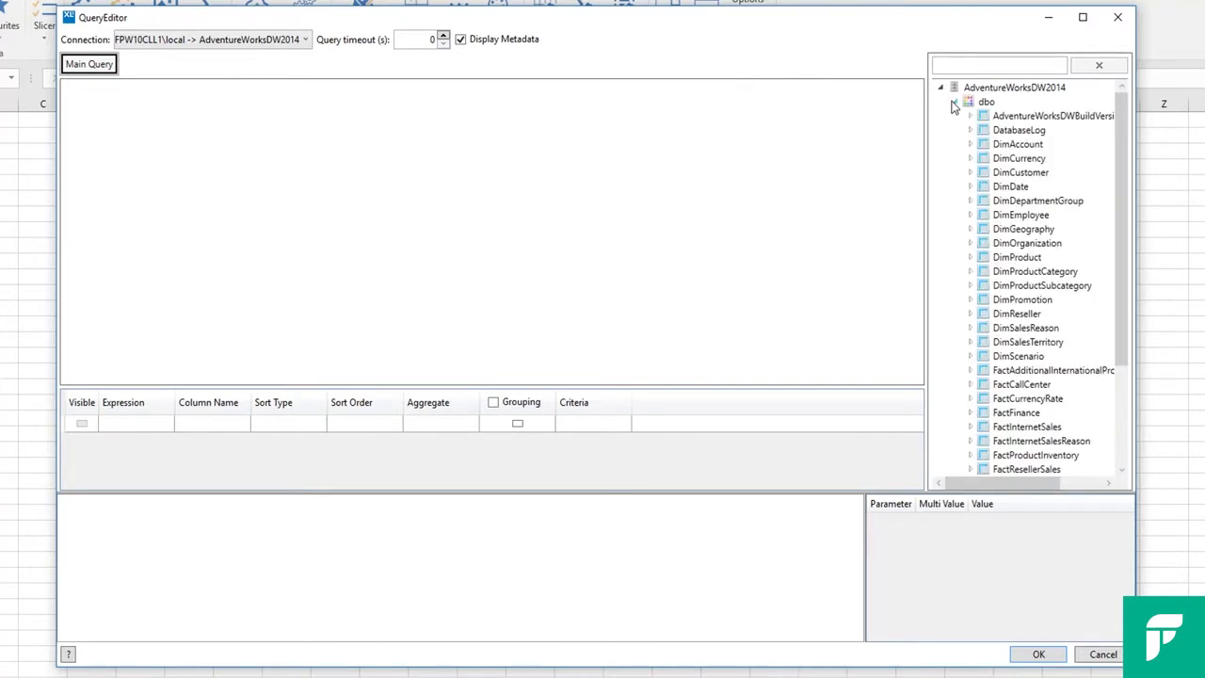
# Add the DimProduct, DimProductSubcategory and DimProductCategory tables to the query diagram
pyautogui.click(1033, 258)
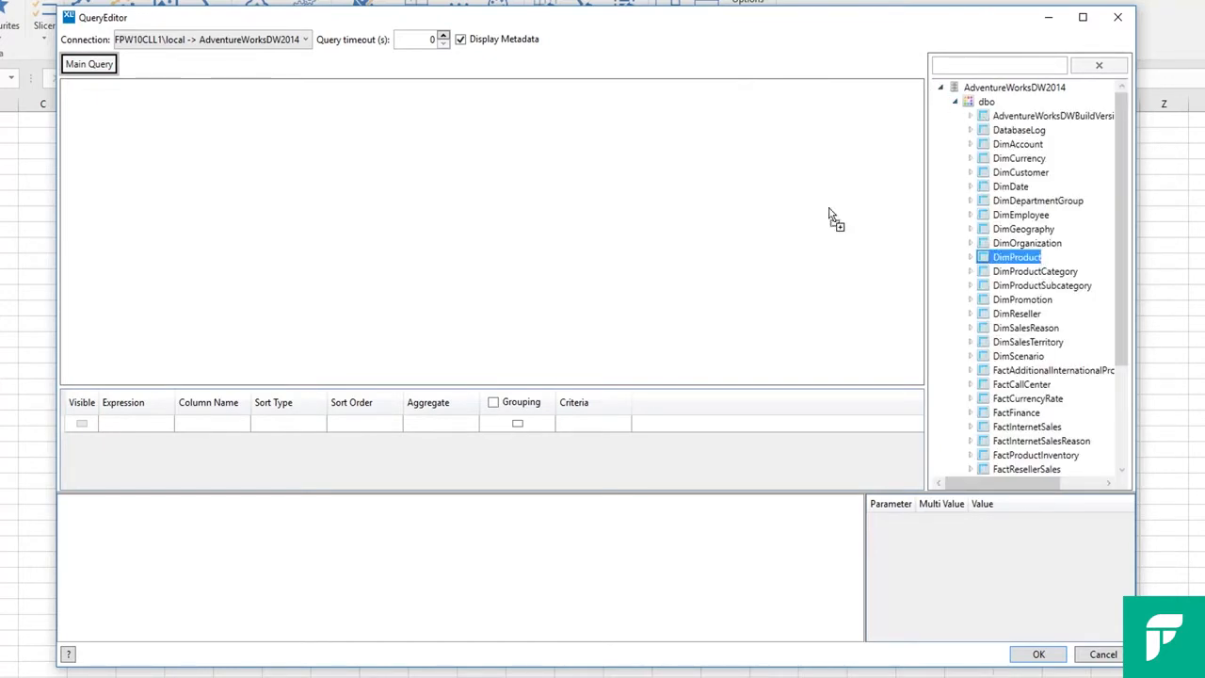
pyautogui.moveTo(1042, 285); pyautogui.dragTo(615, 175)
pyautogui.moveTo(1023, 273); pyautogui.dragTo(841, 161)
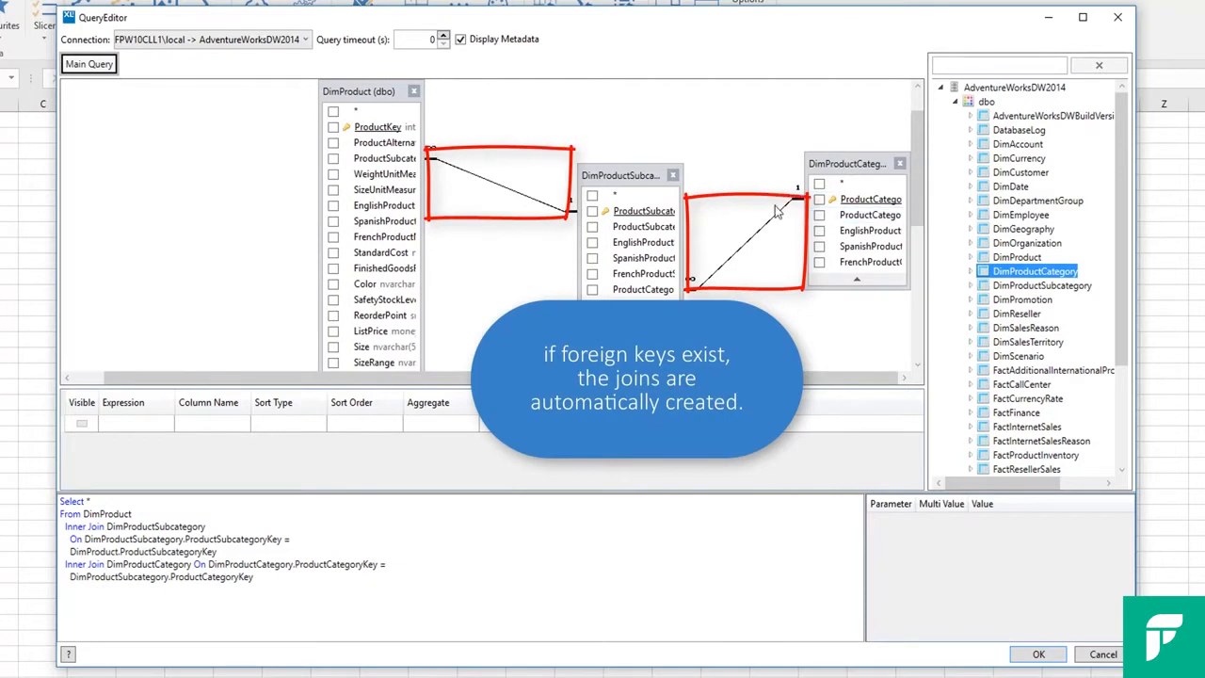
# Remove the DimProduct, DimProductSubcategory and DimProductCategory tables from the query diagram
pyautogui.click(415, 92)
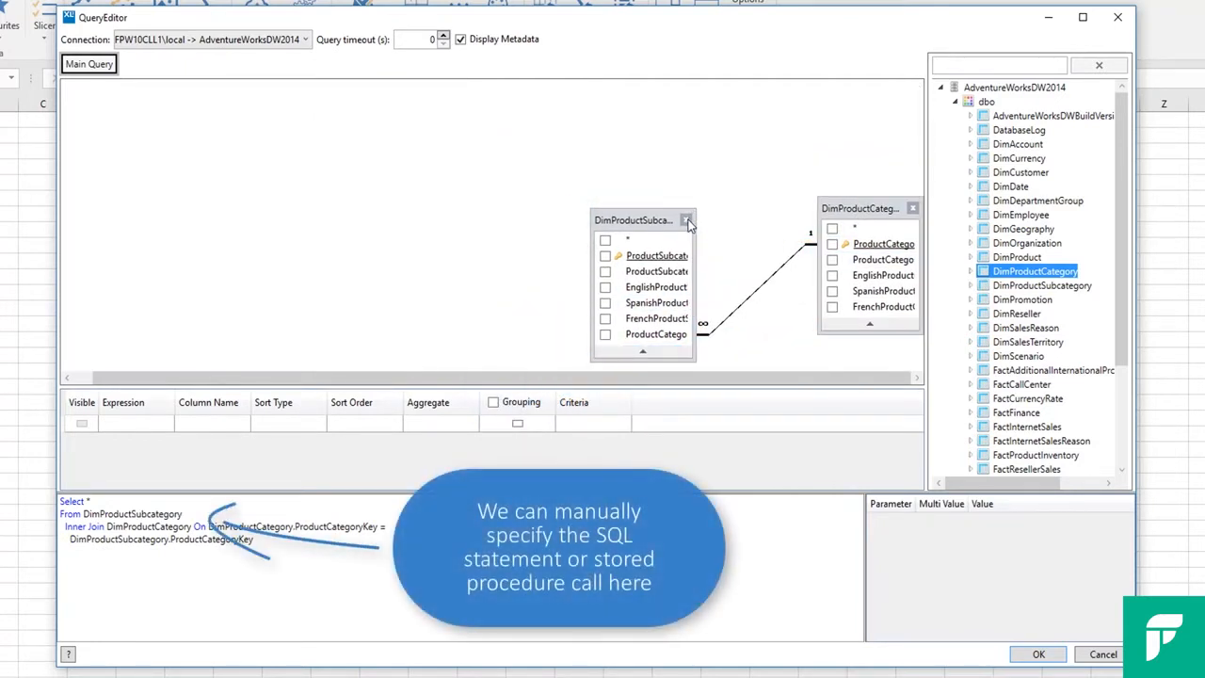
pyautogui.click(712, 218)
pyautogui.click(912, 208)
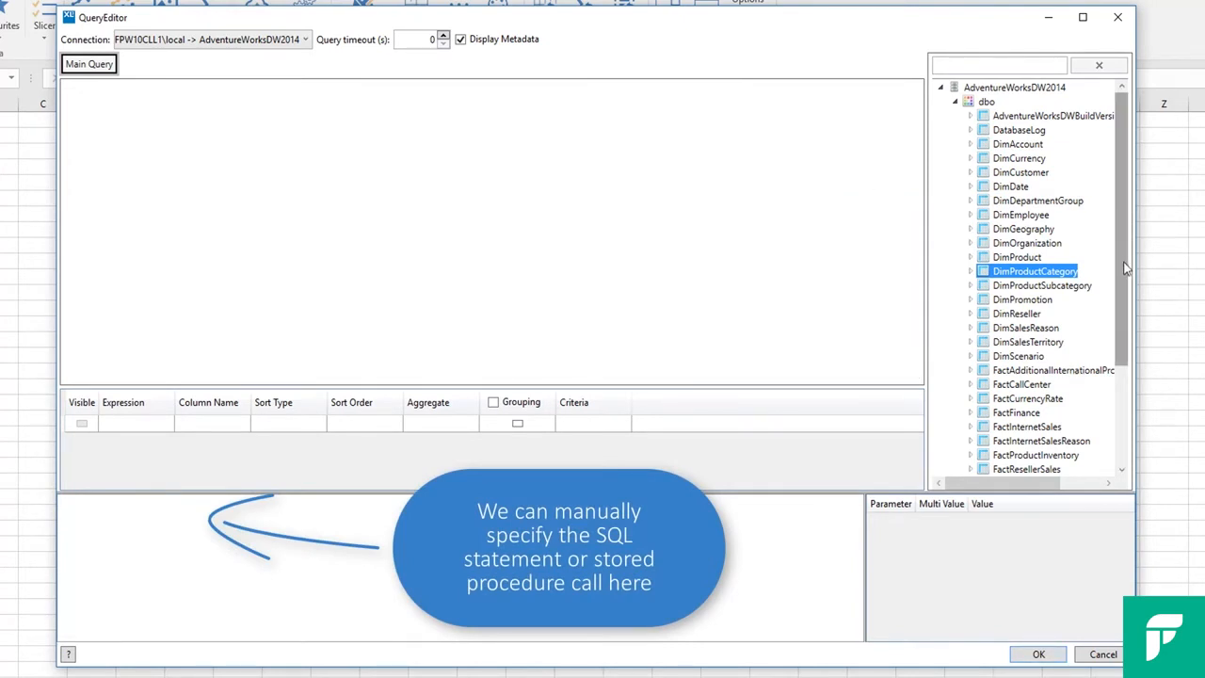
# Add the vDMPrep view to the query diagram and confirm the query
pyautogui.moveTo(1129, 317); pyautogui.dragTo(1130, 413)
pyautogui.moveTo(1012, 441); pyautogui.dragTo(458, 161)
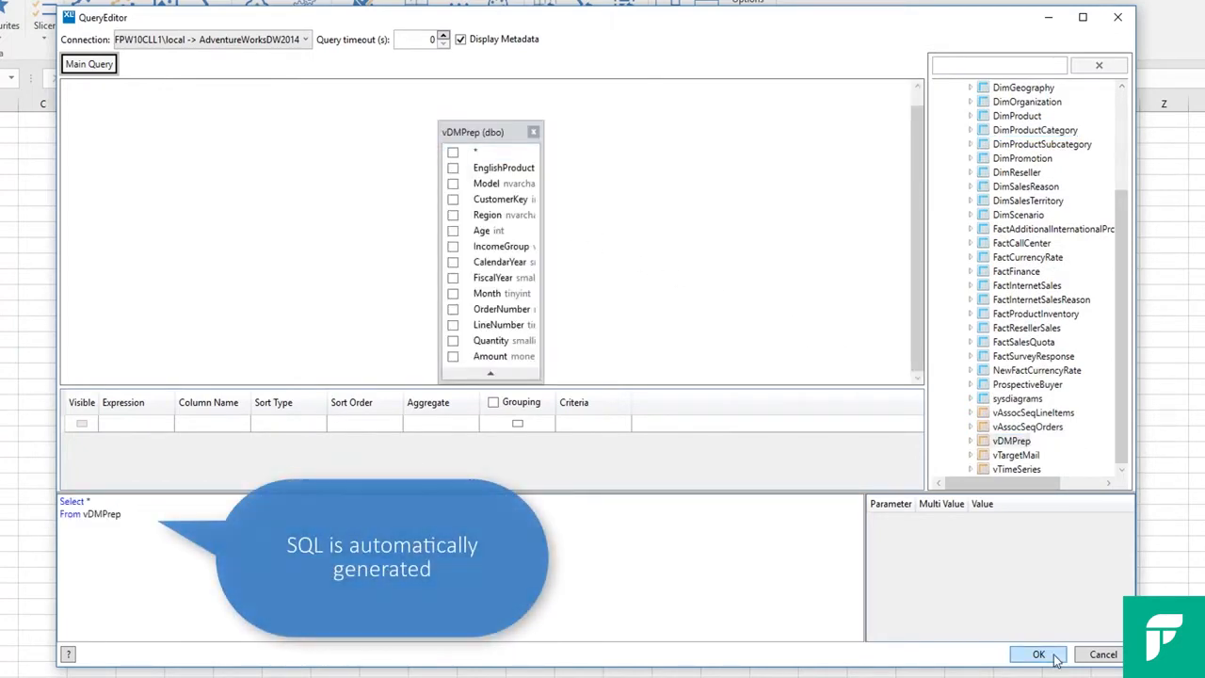
pyautogui.click(1054, 658)
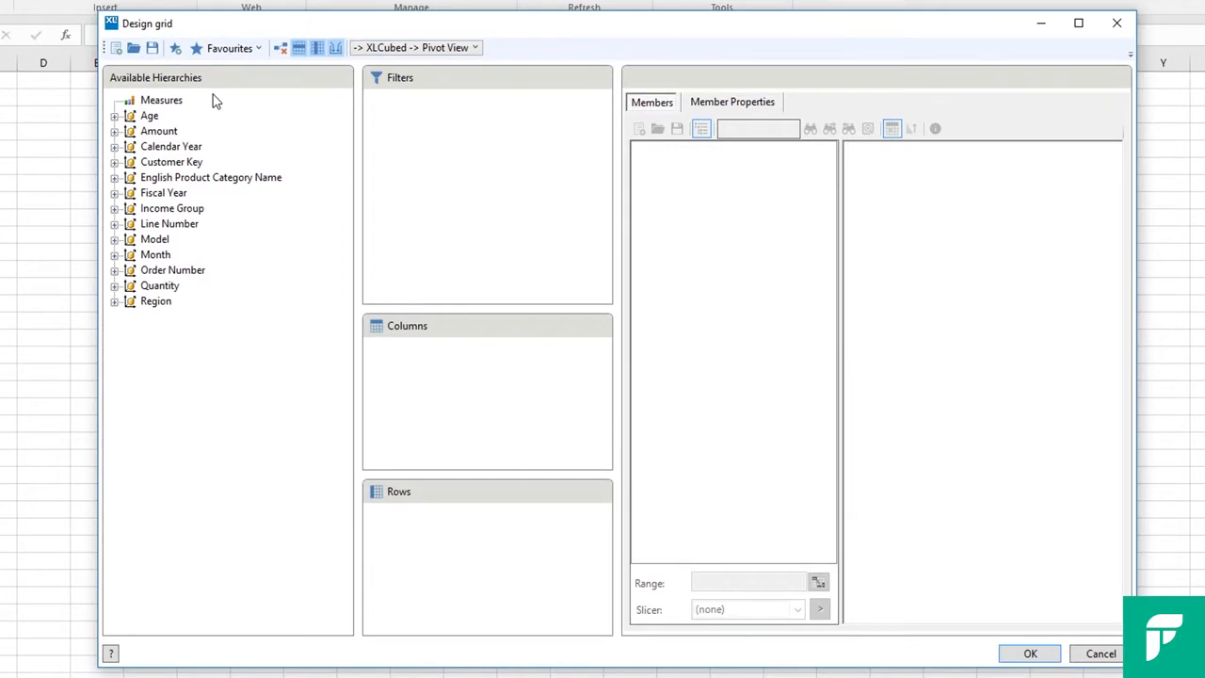
# Place Measures on the columns and select Sum of Amount and Sum of Quantity as its members
pyautogui.moveTo(160, 102); pyautogui.dragTo(416, 378)
pyautogui.click(641, 165)
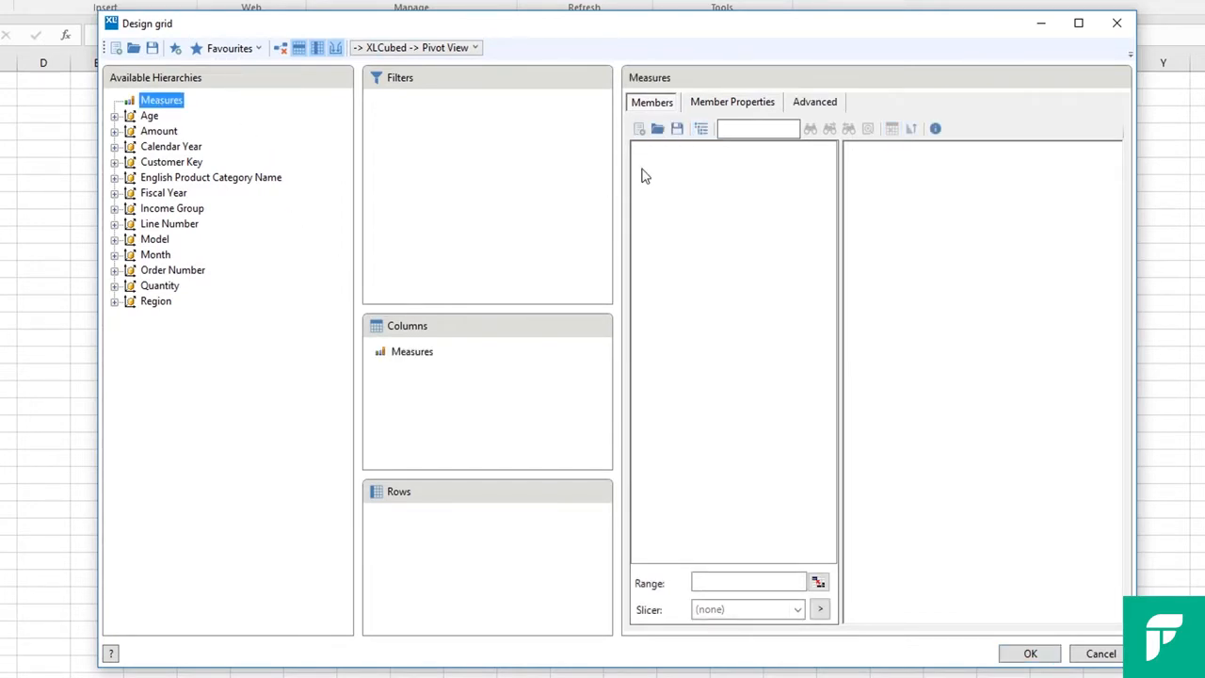
pyautogui.click(701, 181)
pyautogui.moveTo(930, 189); pyautogui.dragTo(929, 185)
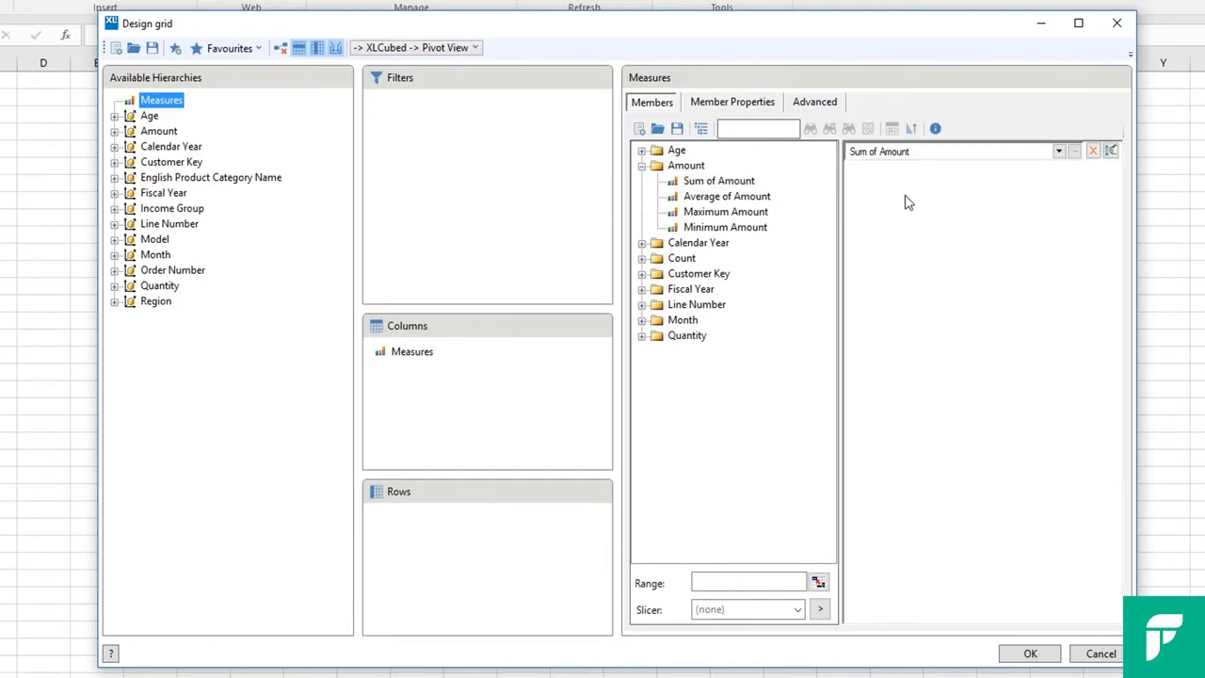
pyautogui.click(641, 336)
pyautogui.moveTo(734, 354); pyautogui.dragTo(929, 328)
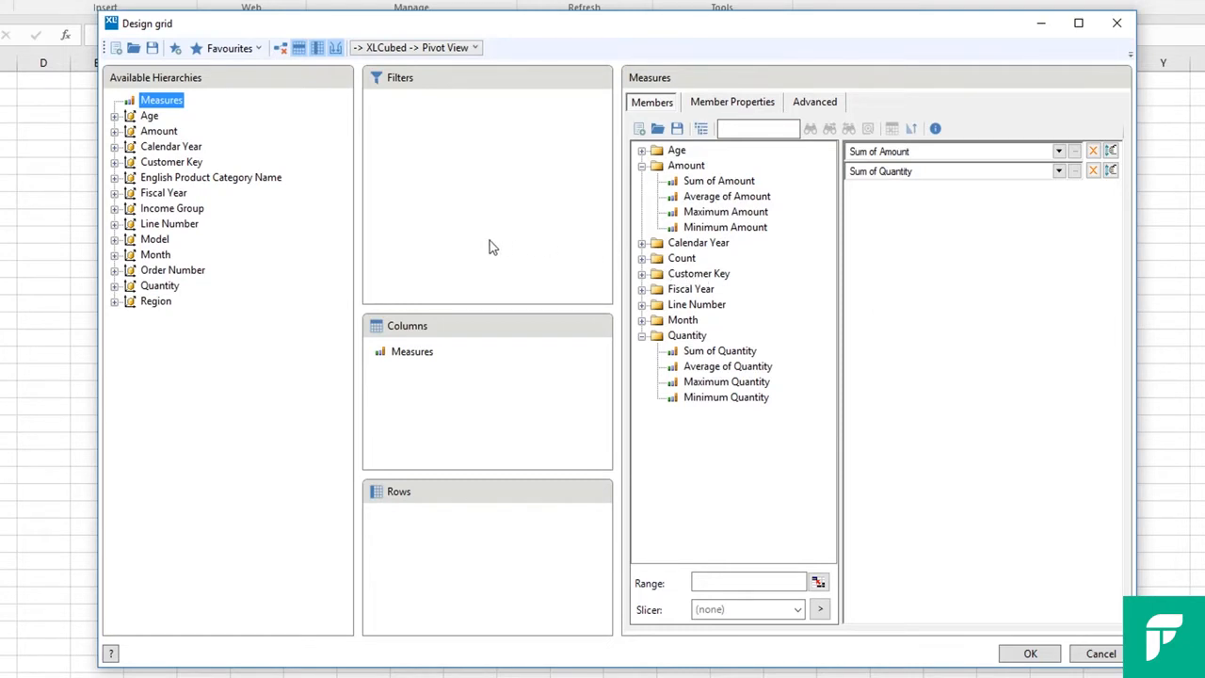
# Place Region on the rows and add Fiscal Year, Month, English Product Category Name and Model as filters
pyautogui.moveTo(151, 303); pyautogui.dragTo(433, 535)
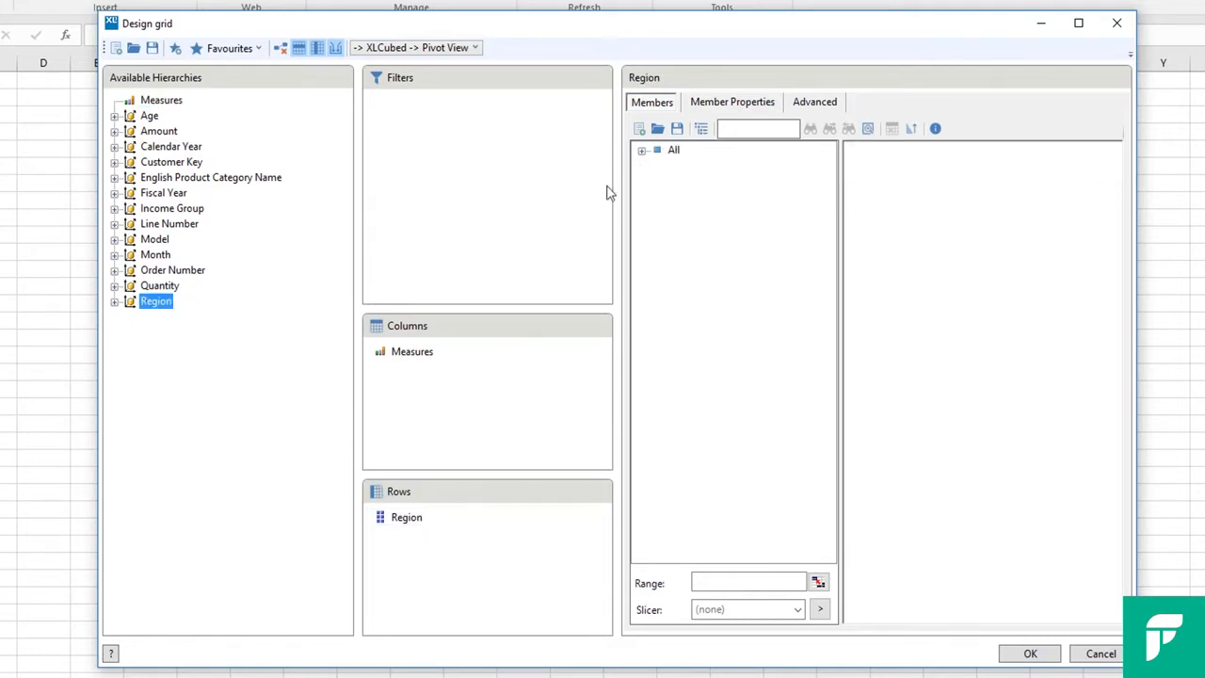
pyautogui.click(641, 152)
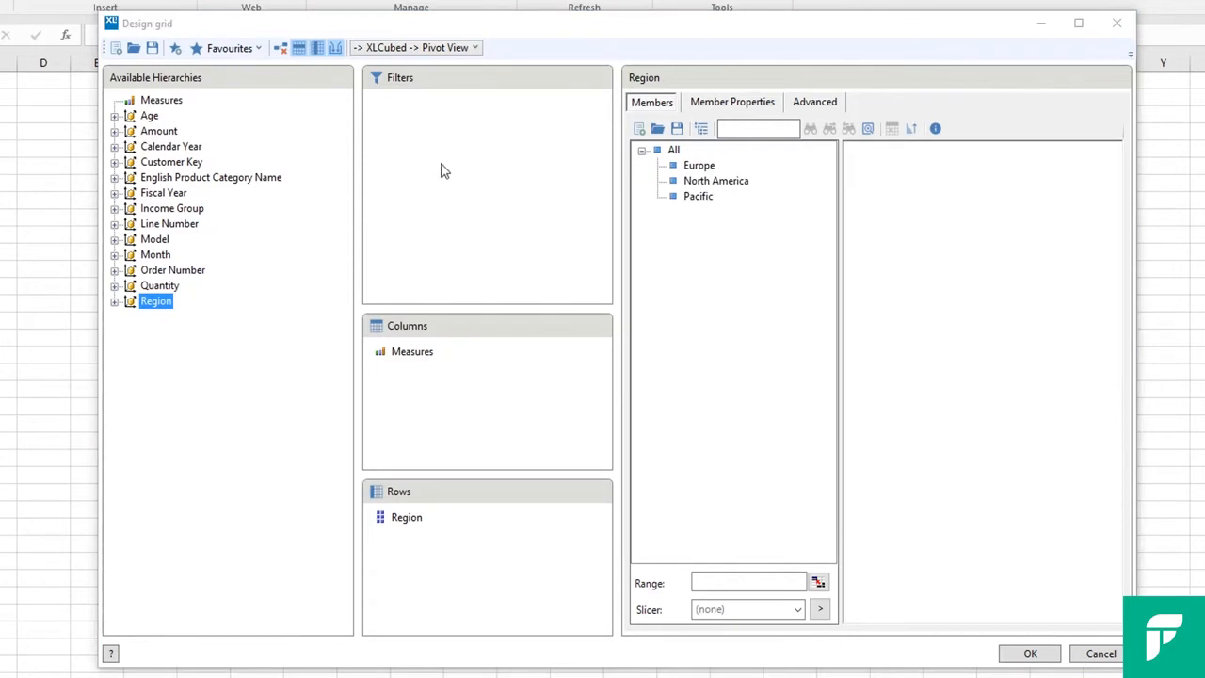
pyautogui.moveTo(173, 195); pyautogui.dragTo(459, 167)
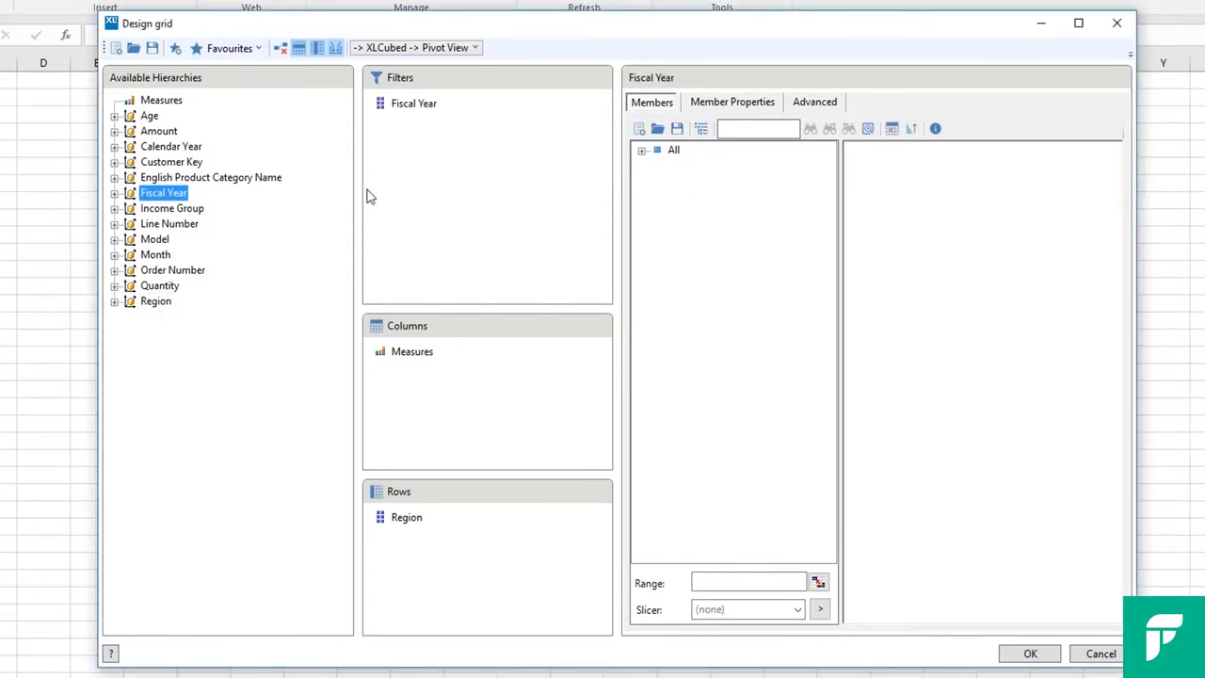
pyautogui.moveTo(156, 255); pyautogui.dragTo(384, 186)
pyautogui.moveTo(203, 181); pyautogui.dragTo(441, 179)
pyautogui.moveTo(155, 239); pyautogui.dragTo(425, 218)
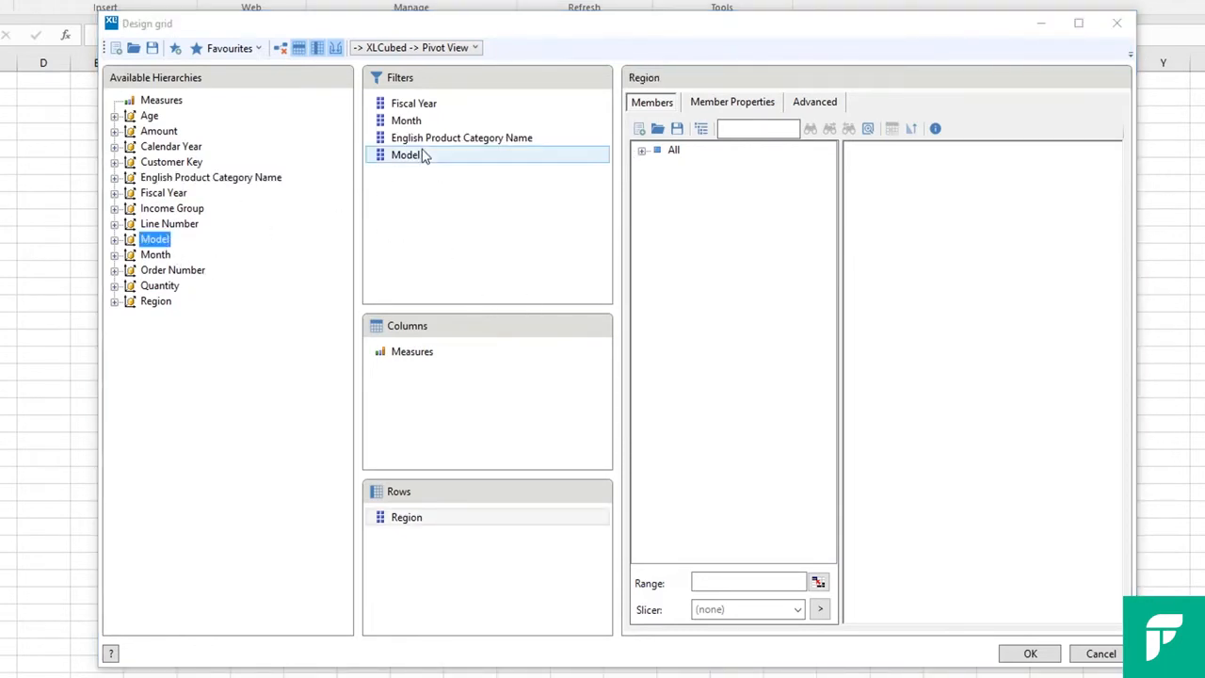
# Set the Region rows to the children of the All member
pyautogui.click(428, 525)
pyautogui.click(671, 153)
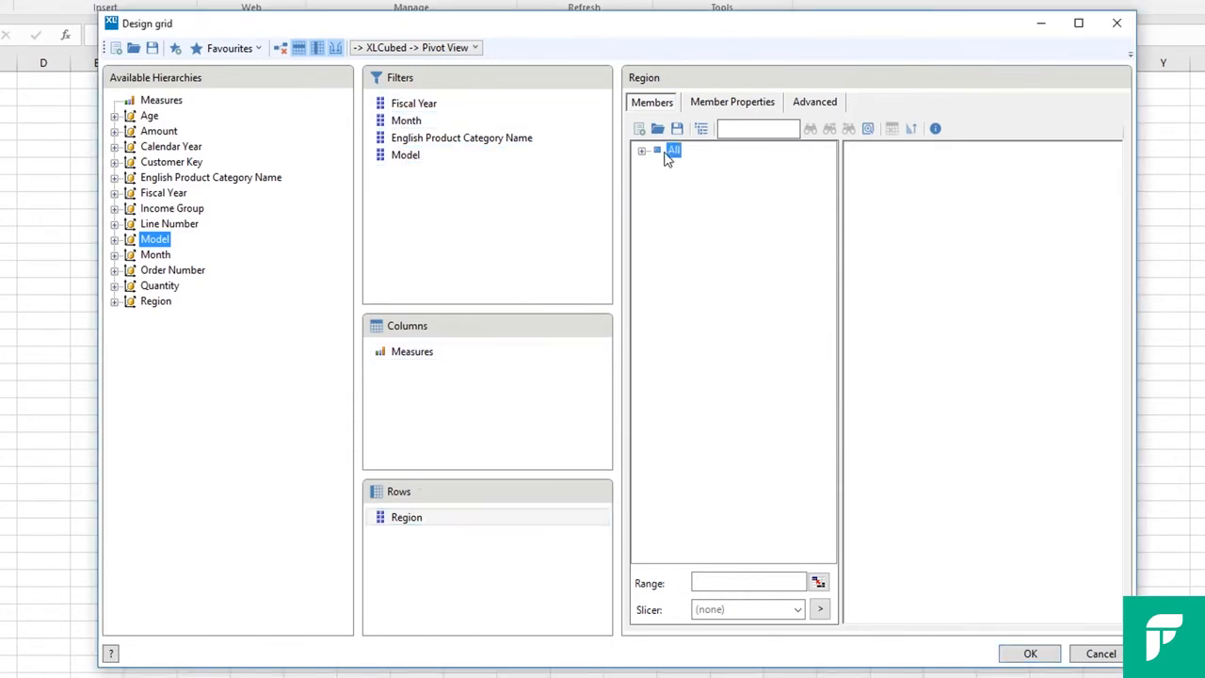
pyautogui.click(1072, 151)
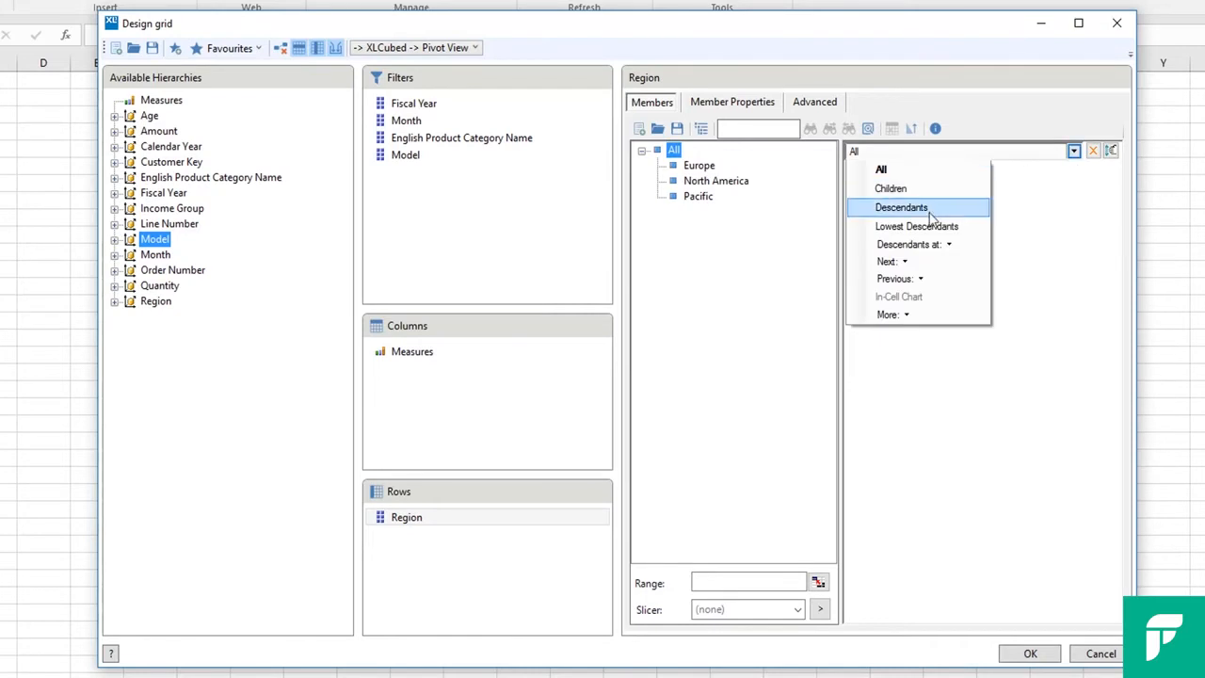
pyautogui.click(917, 184)
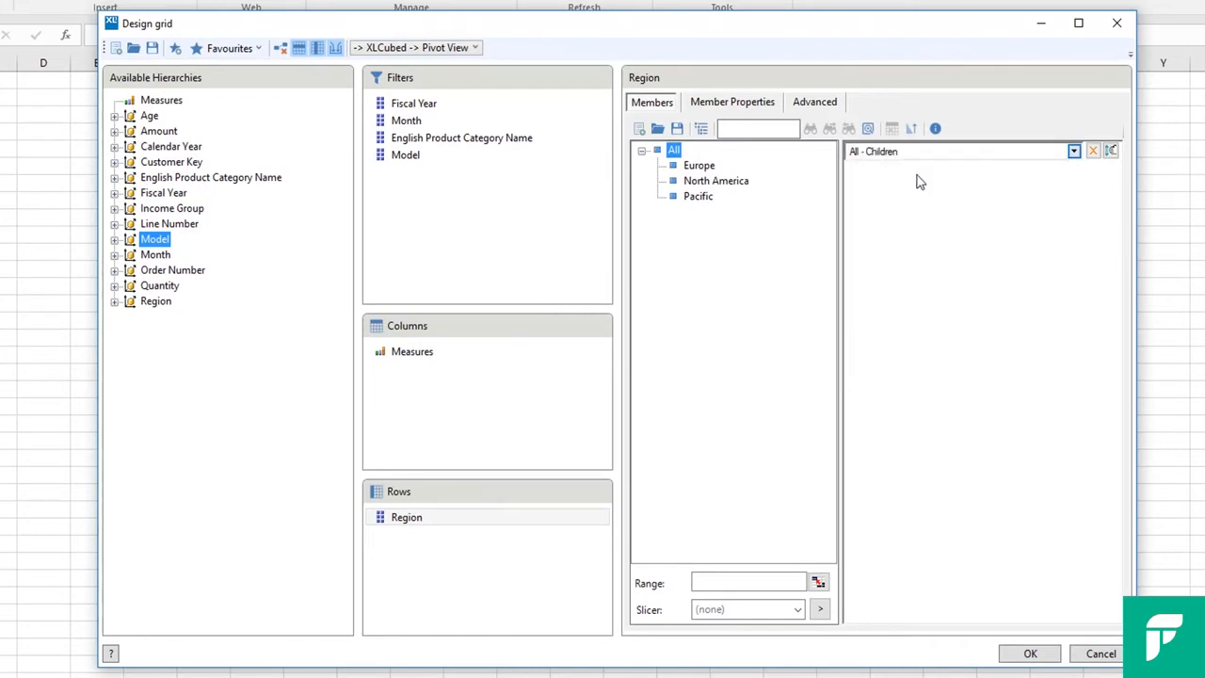
# Set the Fiscal Year filter to 2012 and create the grid on the worksheet
pyautogui.click(421, 107)
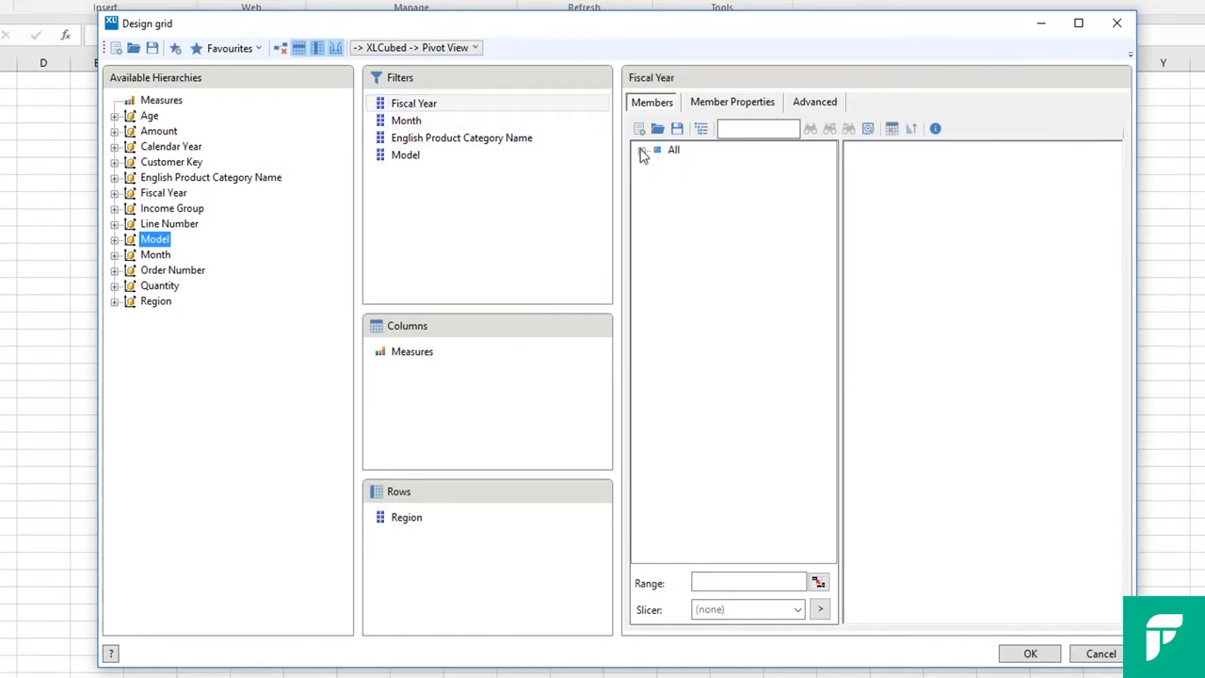
pyautogui.click(641, 151)
pyautogui.moveTo(693, 196); pyautogui.dragTo(984, 209)
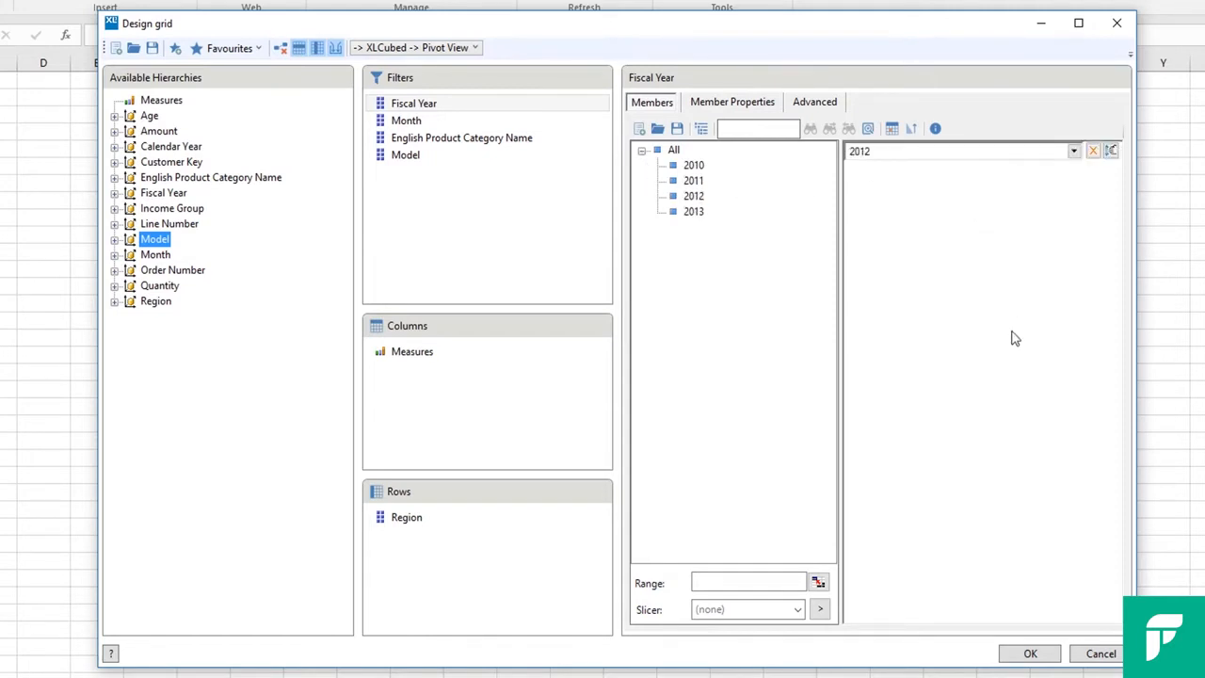
pyautogui.click(1031, 653)
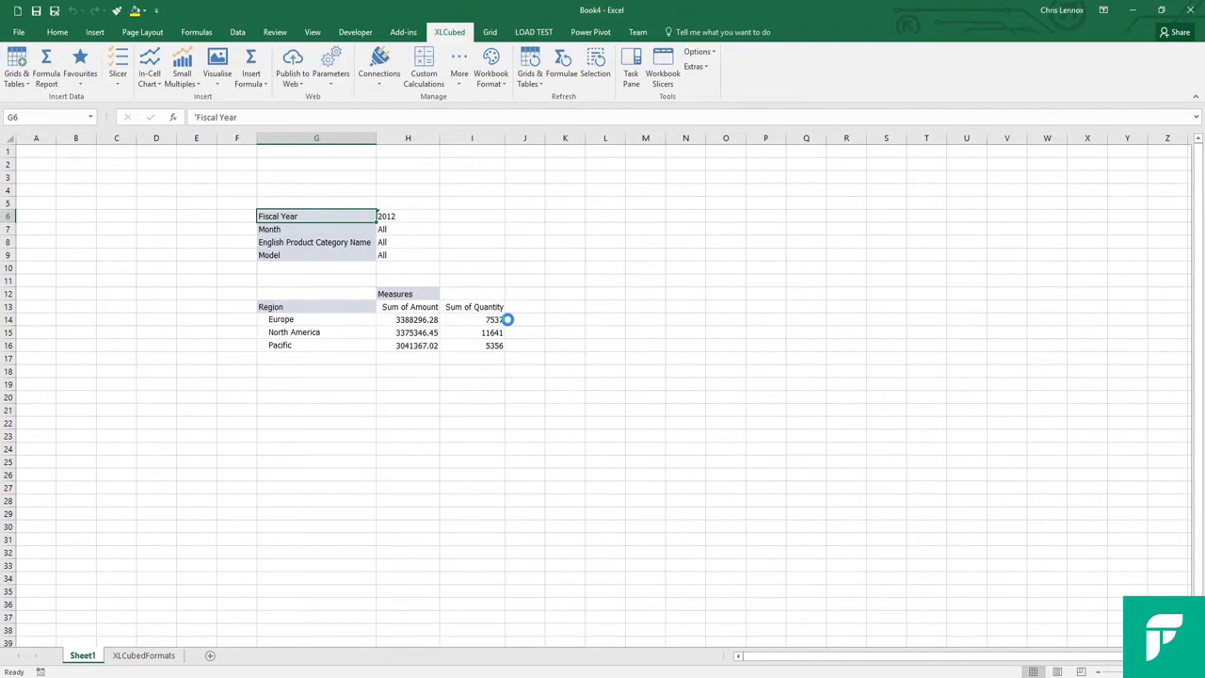
# Insert a column calculation after Sum of Quantity in the grid and title it ASP
pyautogui.click(494, 309)
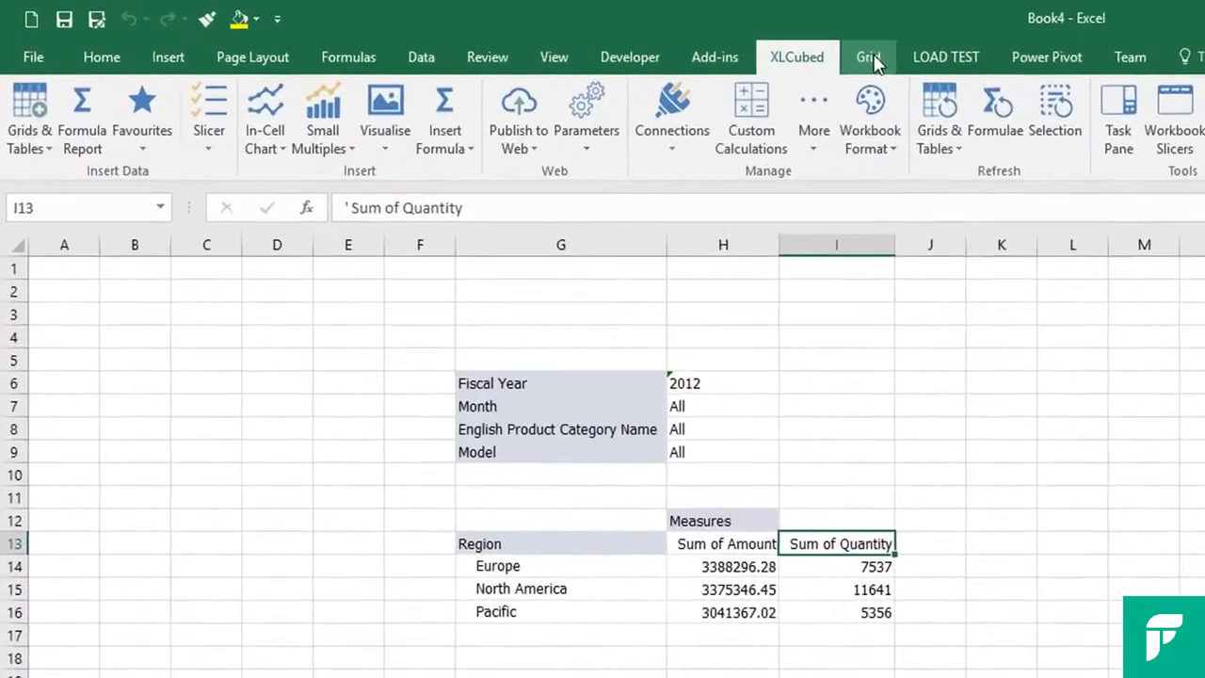
pyautogui.click(489, 32)
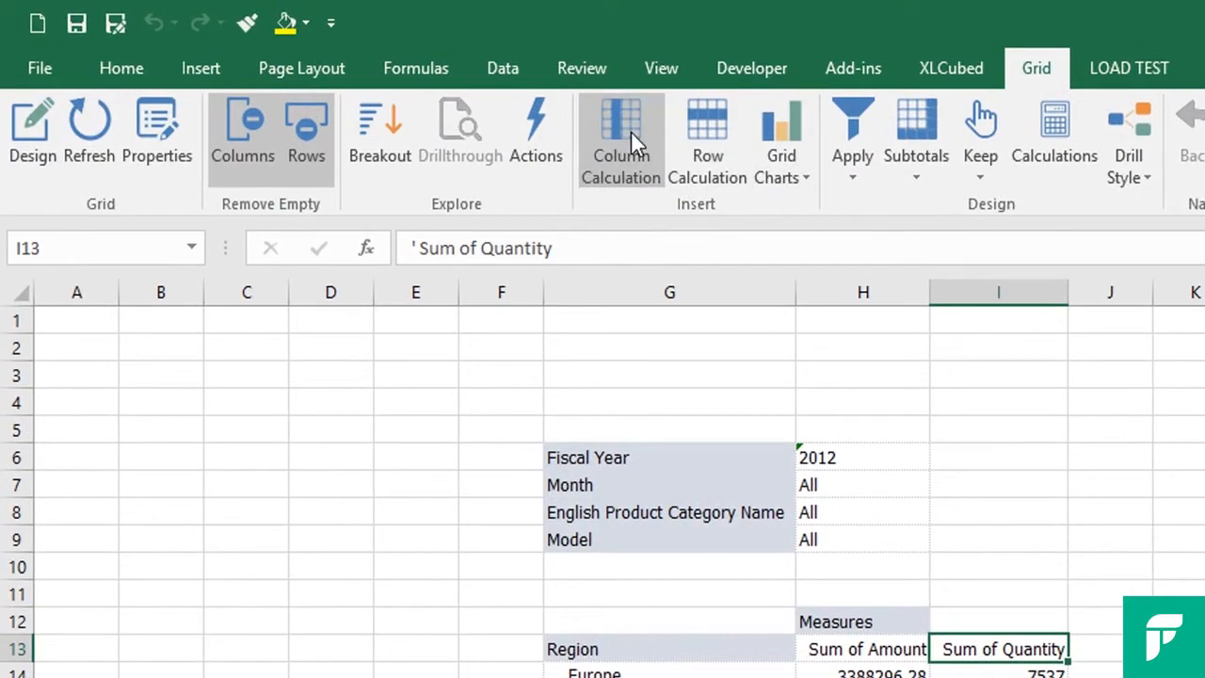
pyautogui.click(630, 131)
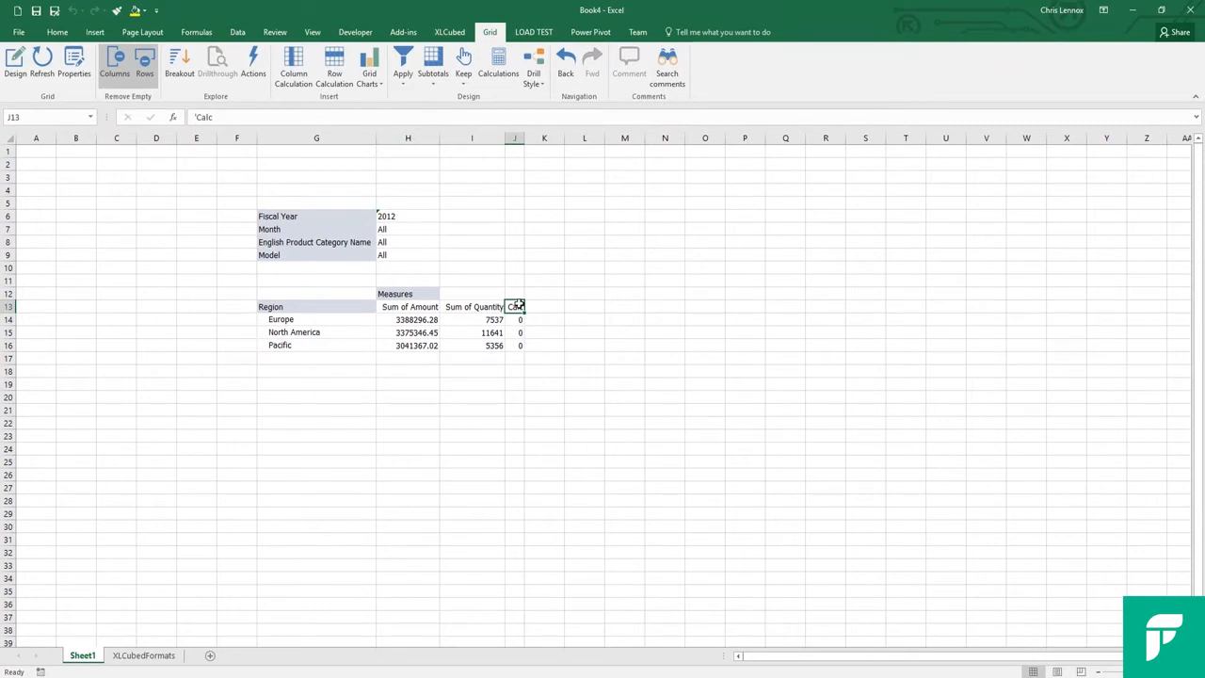
pyautogui.write('ASP')
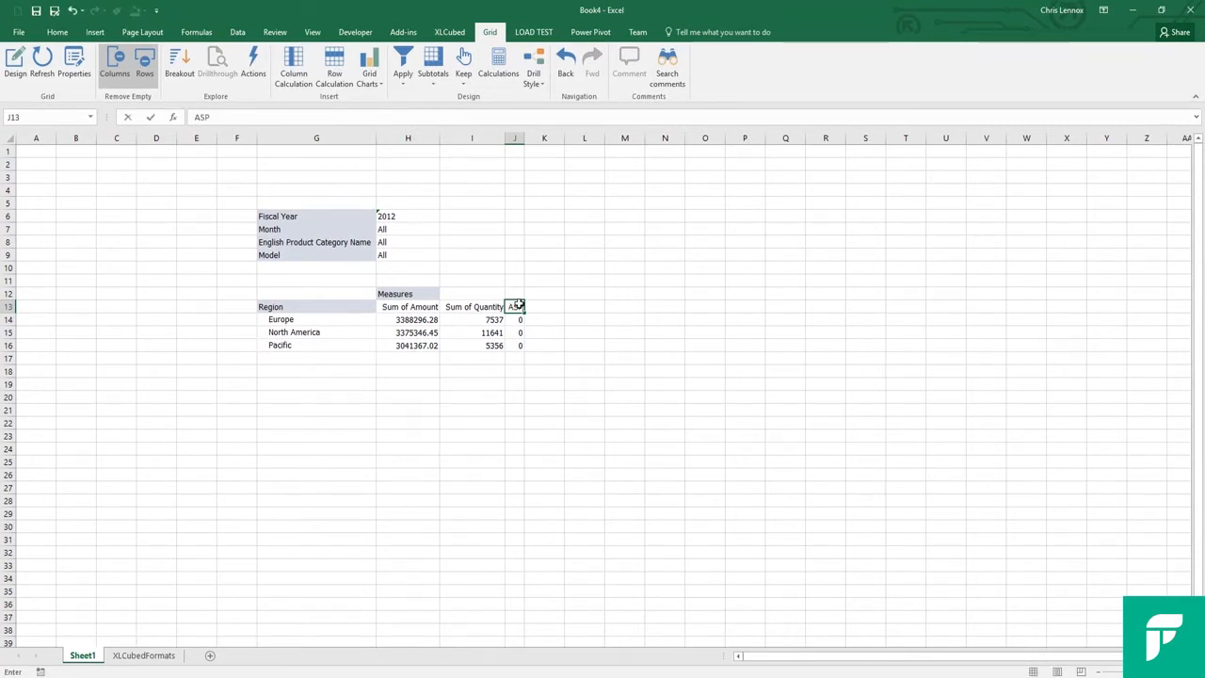
# Calculate ASP as Sum of Amount divided by Sum of Quantity, starting in the Europe row, and check the North America cell's formula
pyautogui.press('Down')
pyautogui.write('=')
pyautogui.press('Left')
pyautogui.press('Left')
pyautogui.write('/')
pyautogui.press('Left')
pyautogui.hotkey('ctrl', 'Return')
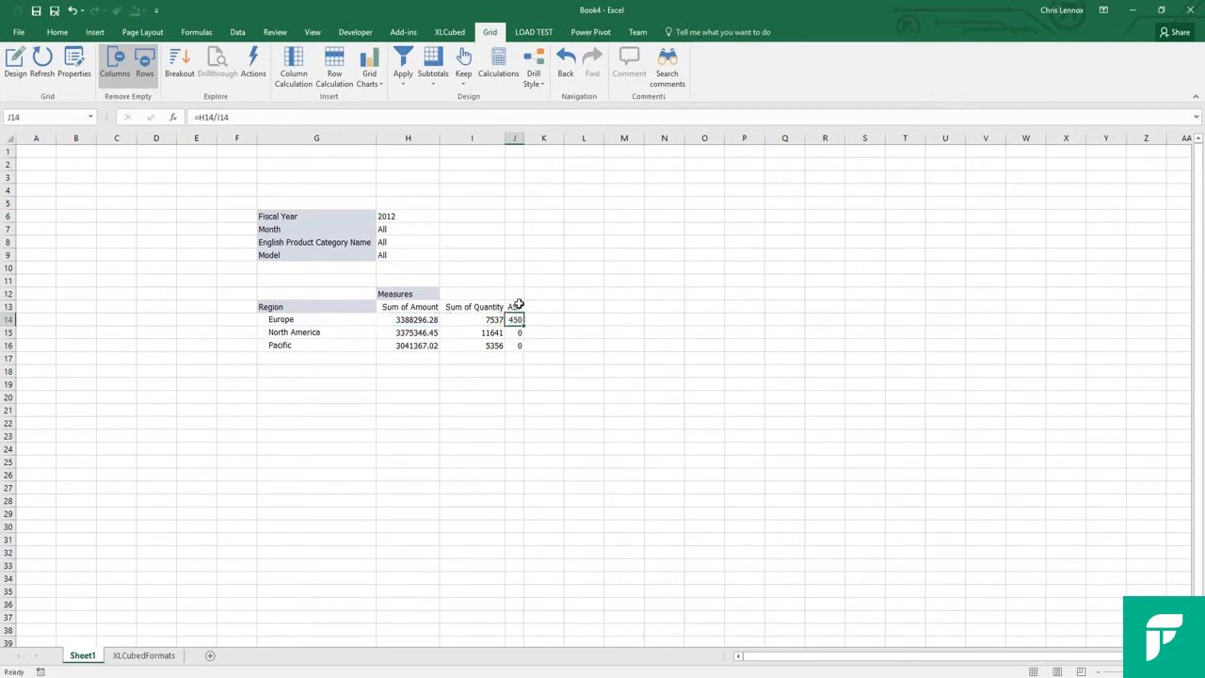
pyautogui.click(516, 332)
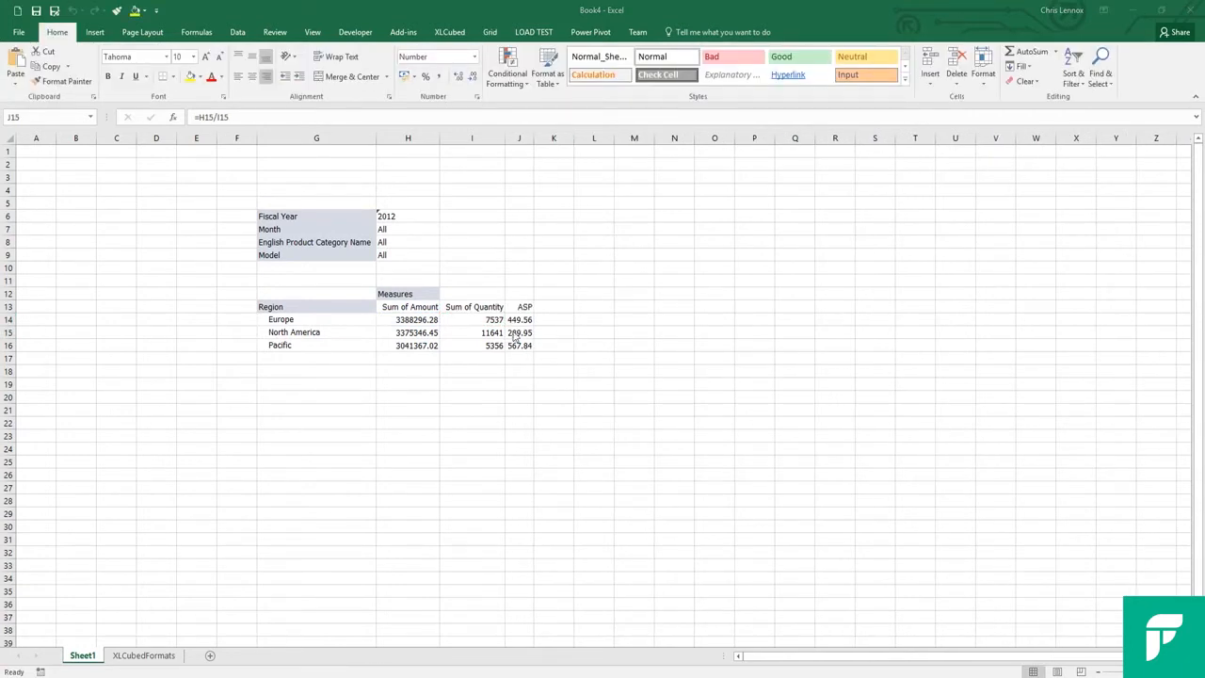
pyautogui.click(524, 333)
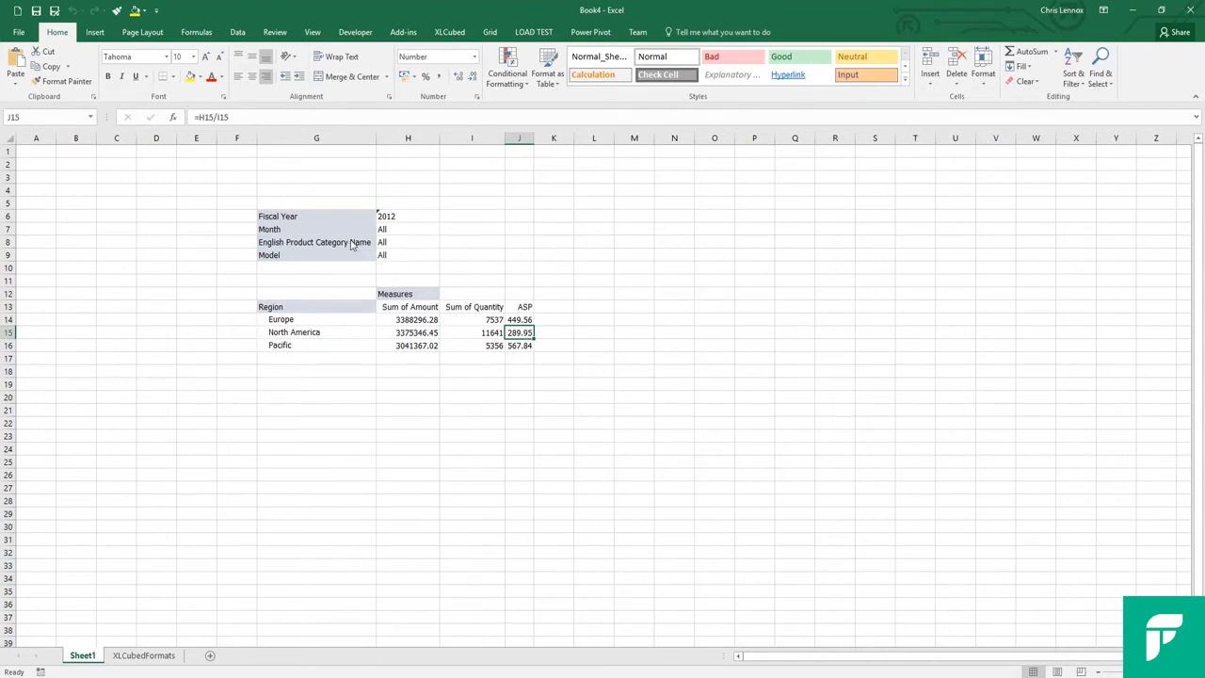
# Try English Product Category Name on the rows beside Region, and move it back to the filters
pyautogui.moveTo(373, 301); pyautogui.dragTo(376, 320)
pyautogui.click(362, 306)
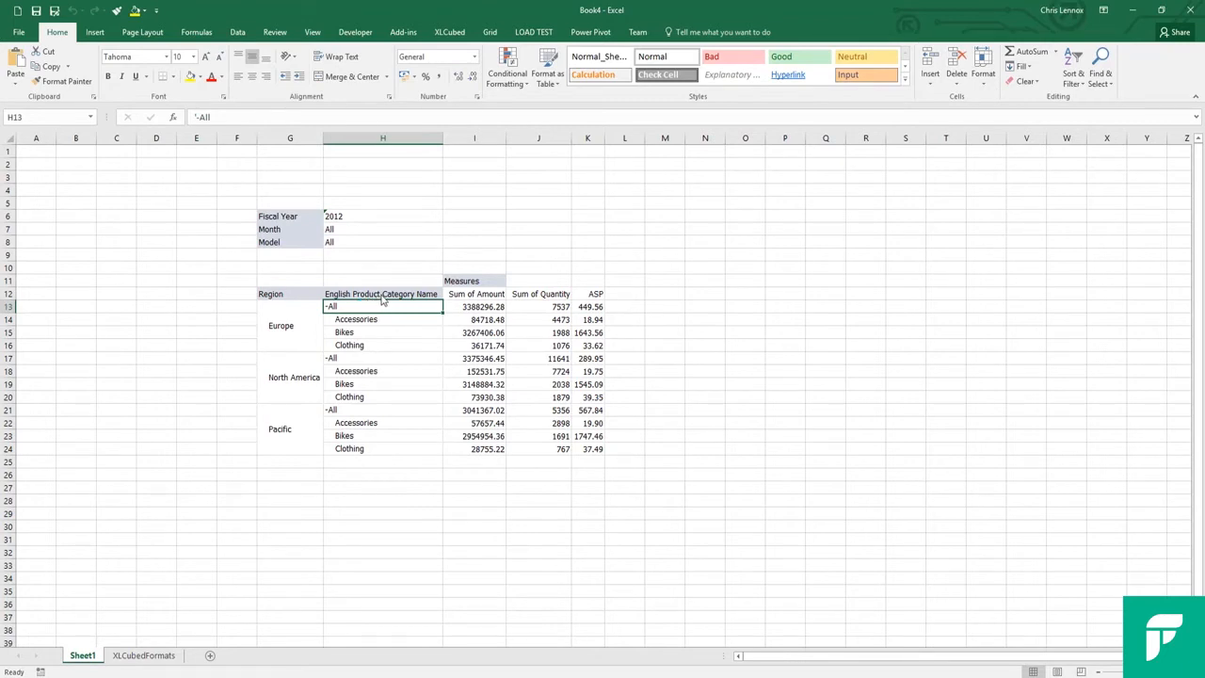
pyautogui.moveTo(306, 249); pyautogui.dragTo(344, 250)
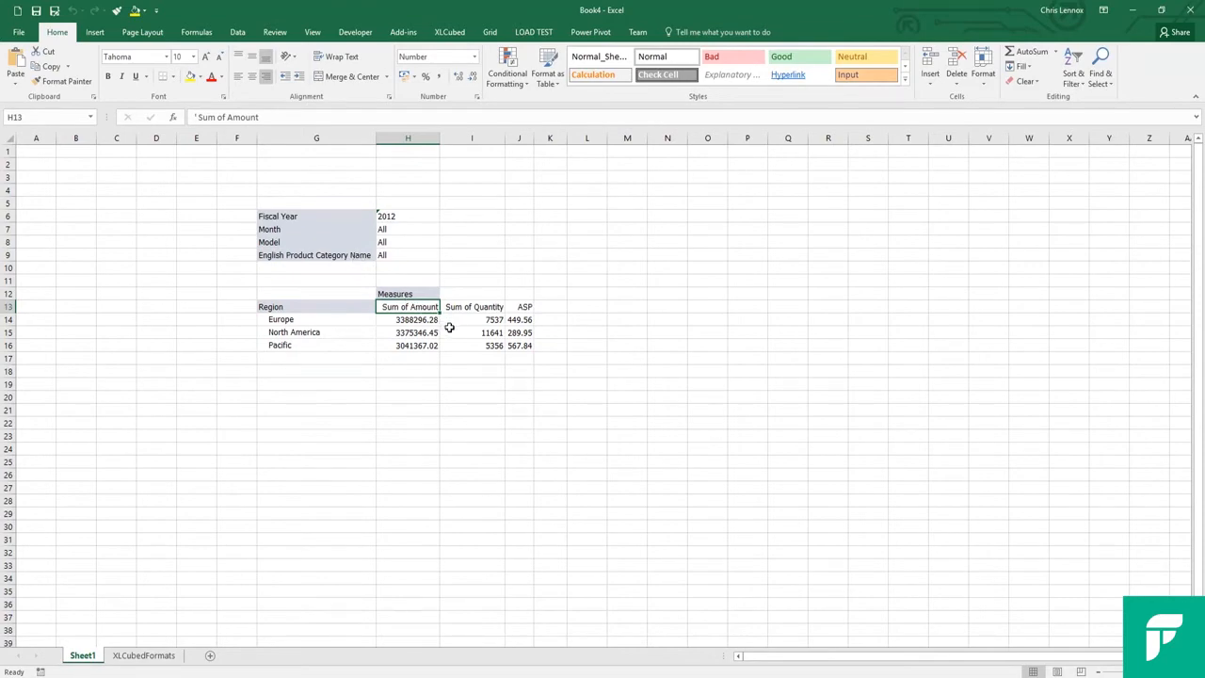
# Start a value breakout from Europe's Sum of Amount and position it at cell L11
pyautogui.rightClick(418, 319)
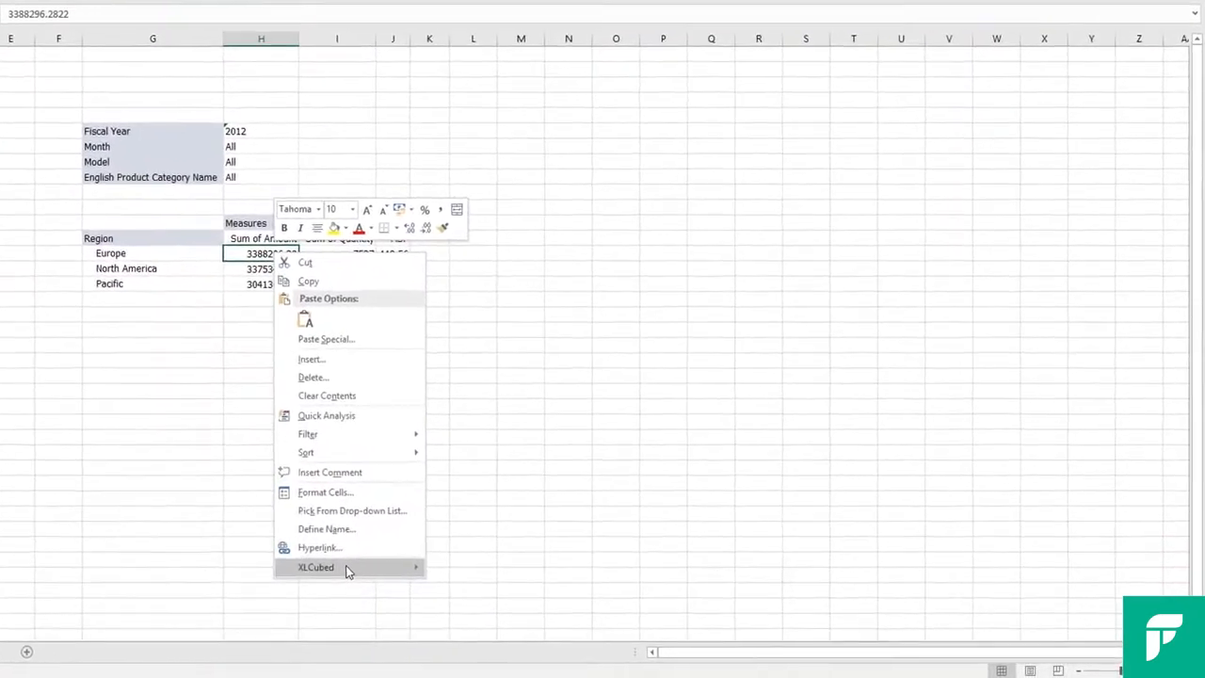
pyautogui.moveTo(347, 570)
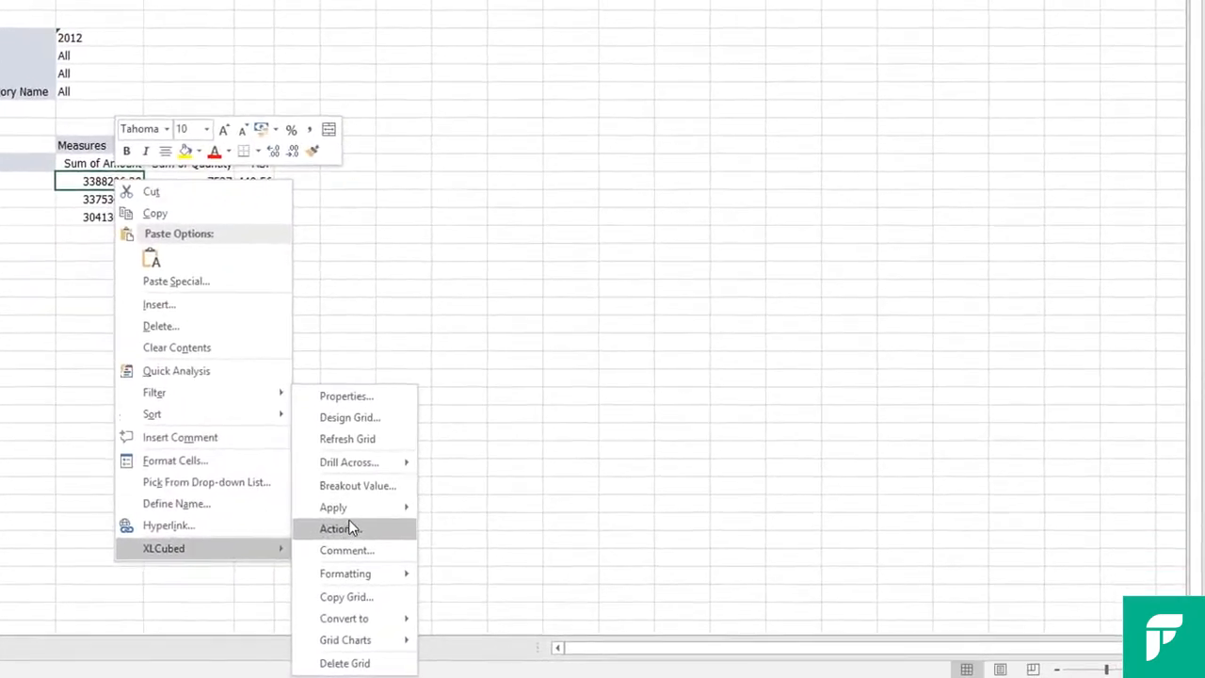
pyautogui.click(318, 478)
pyautogui.click(855, 134)
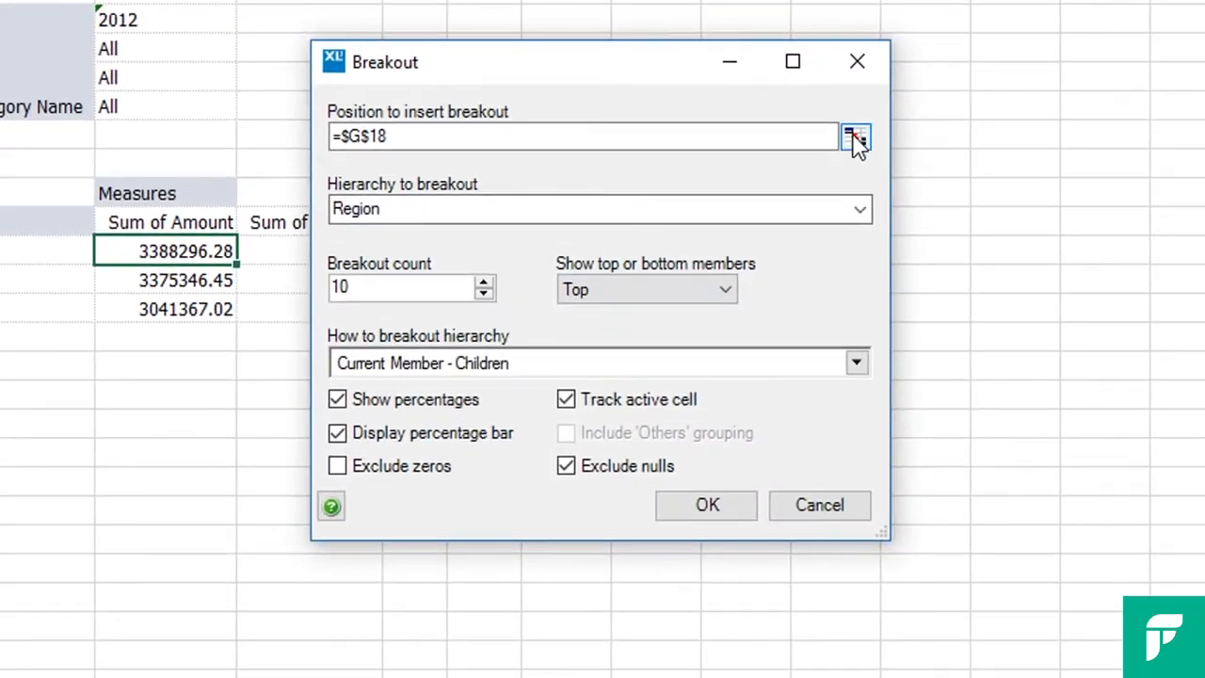
pyautogui.click(578, 162)
pyautogui.click(808, 605)
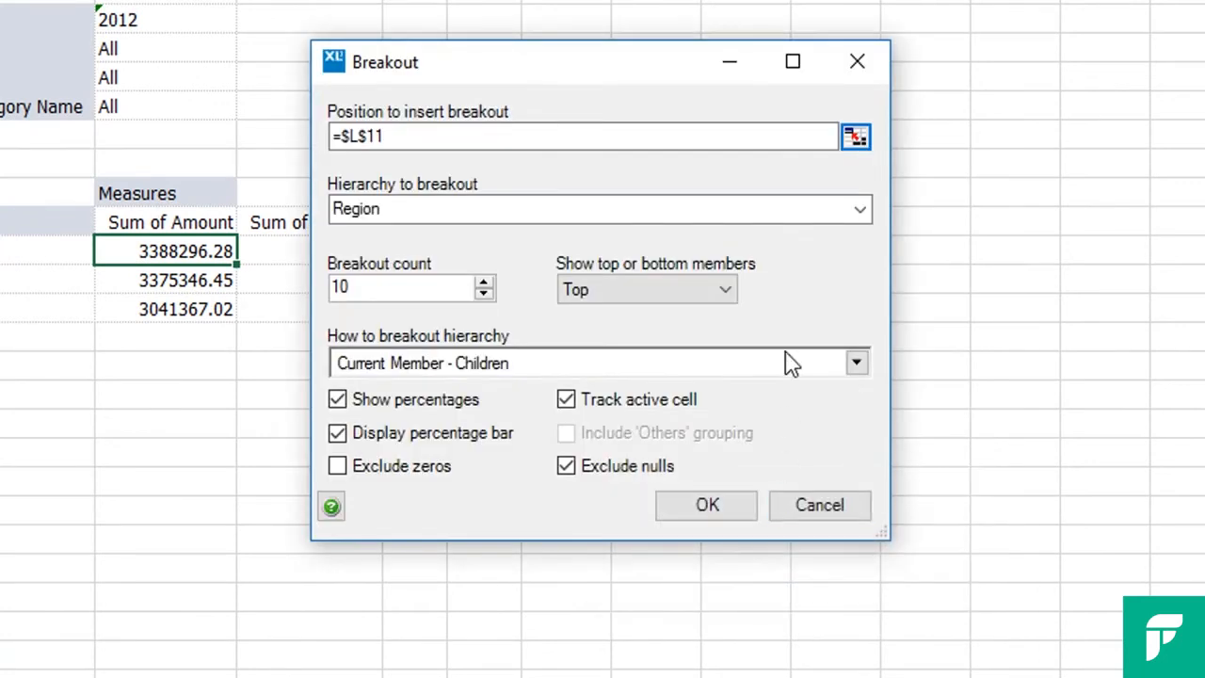
# Create the breakout by Model using the current member's children, and view it for North America and Pacific Sum of Amount
pyautogui.click(867, 214)
pyautogui.moveTo(860, 292); pyautogui.dragTo(675, 358)
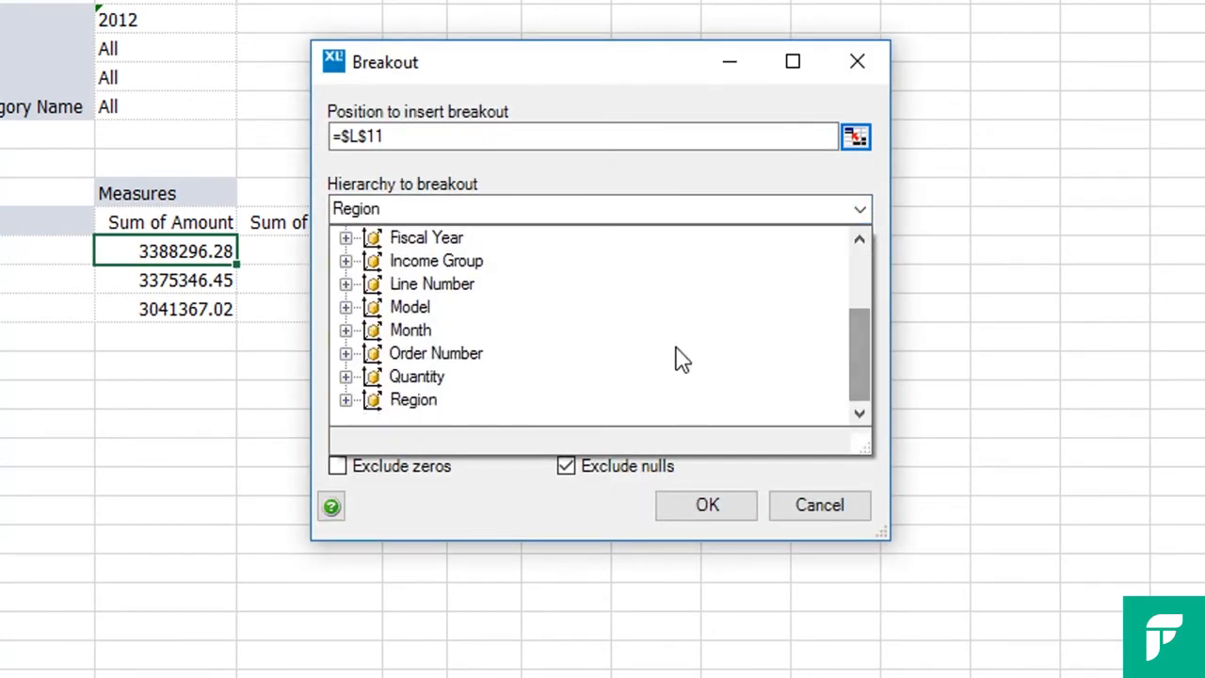
pyautogui.click(408, 307)
pyautogui.click(782, 371)
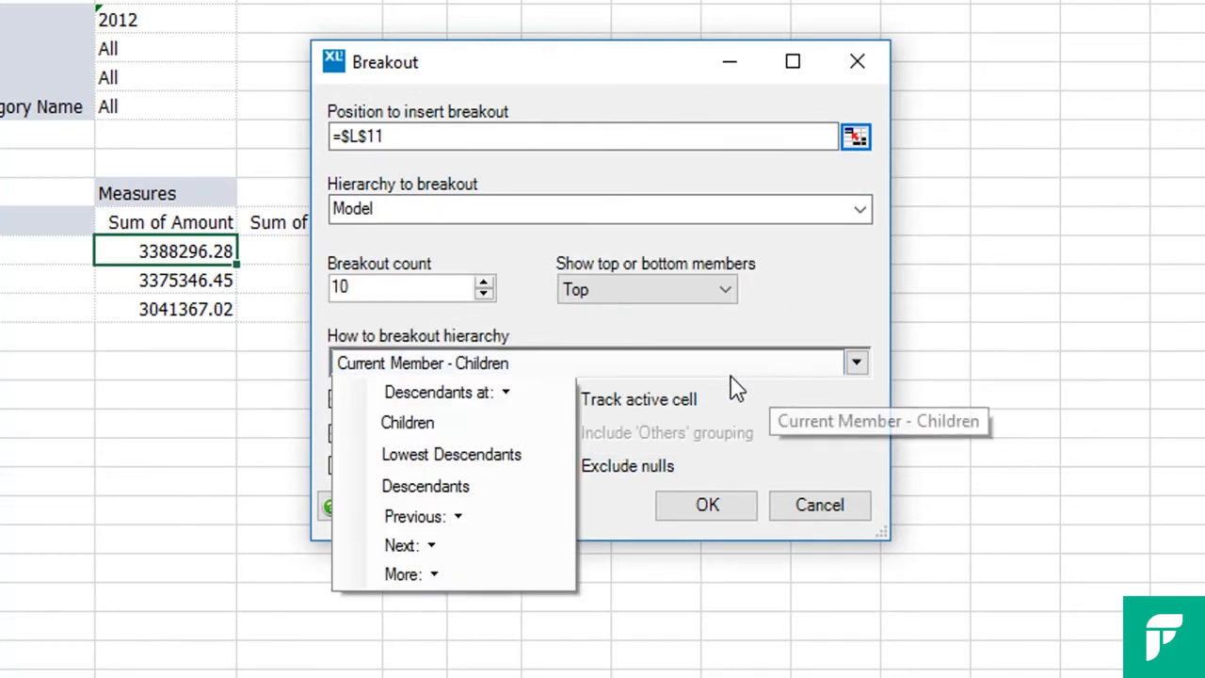
pyautogui.click(463, 425)
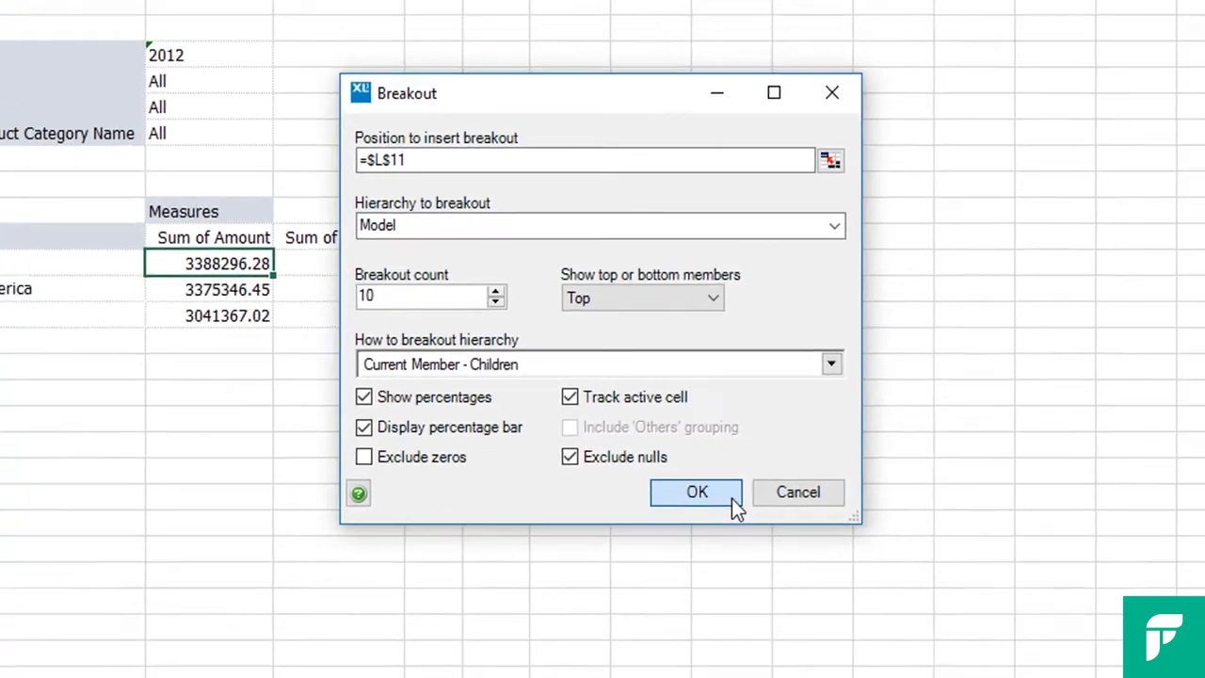
pyautogui.click(747, 514)
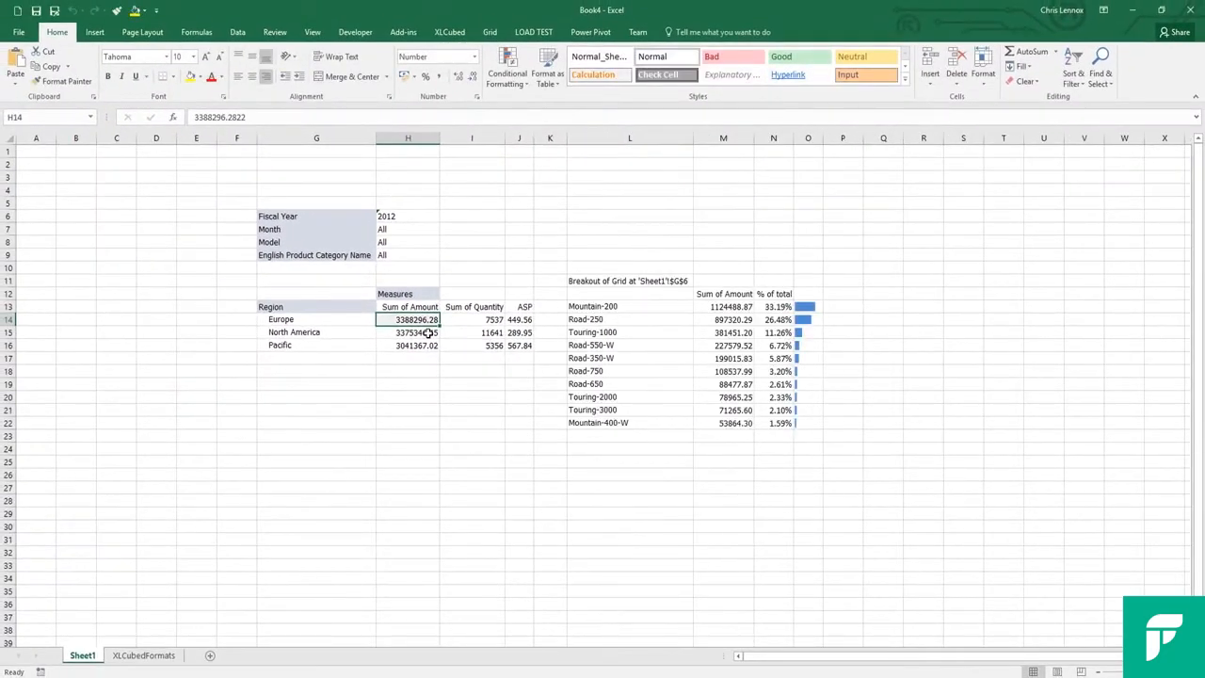
pyautogui.click(428, 333)
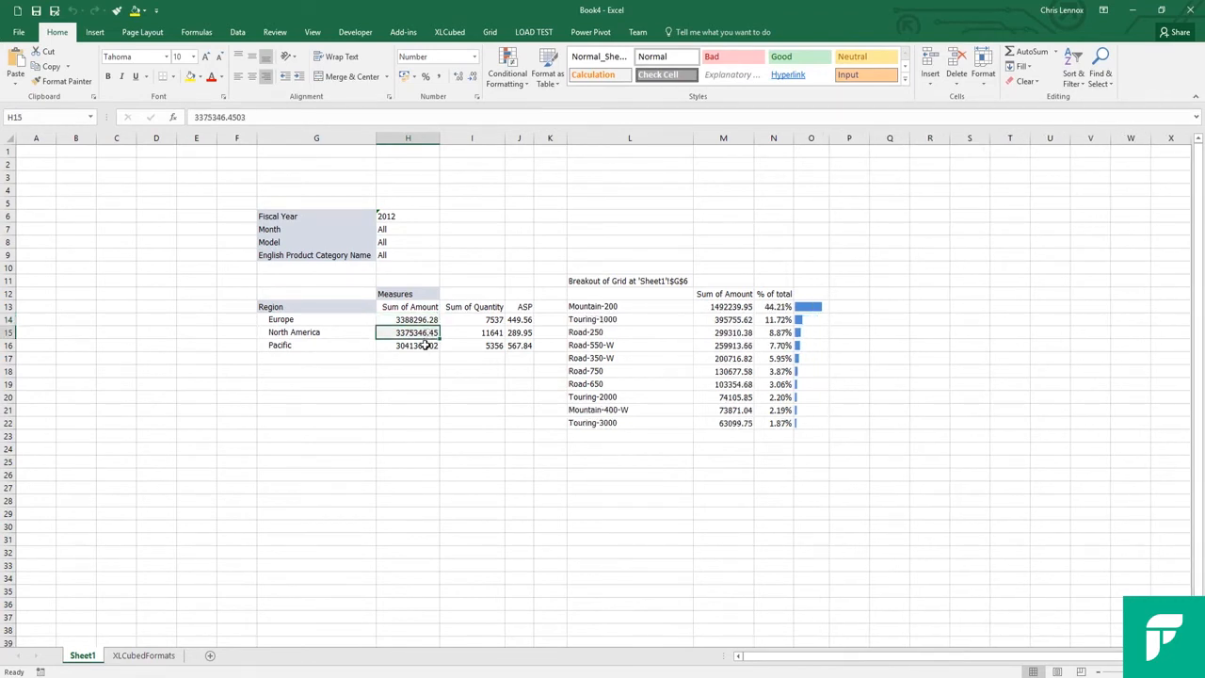
pyautogui.click(426, 345)
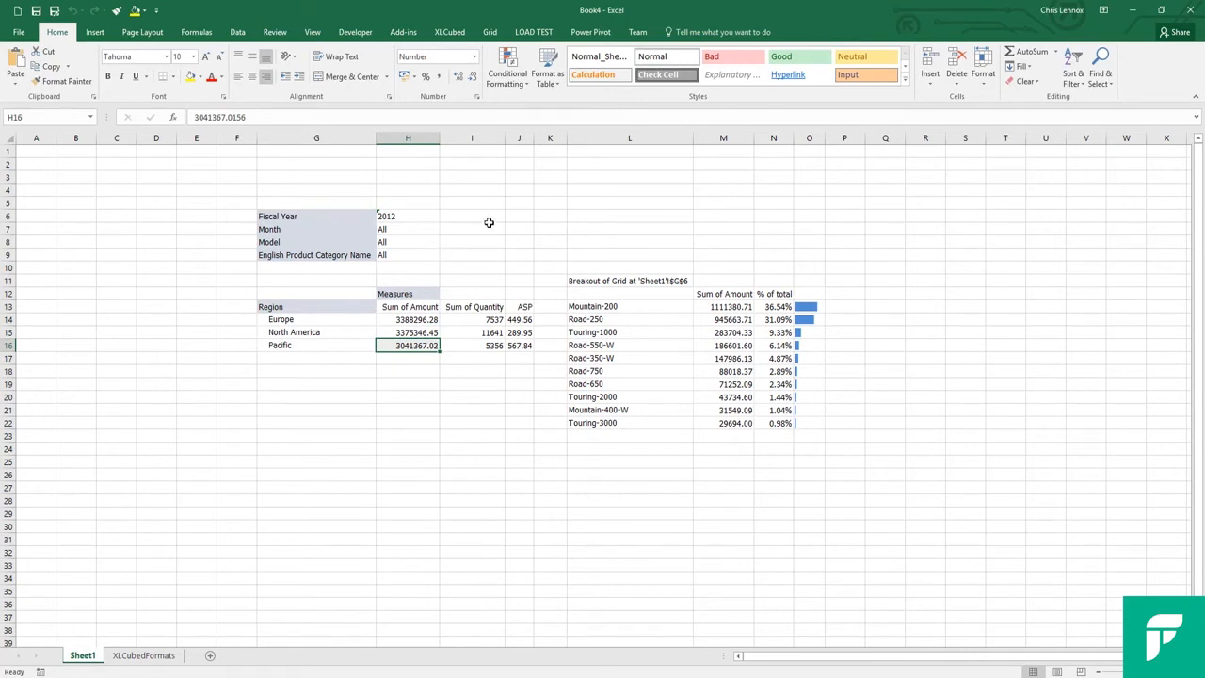
# Enter 2011 in cell K6 above the breakout table
pyautogui.click(544, 214)
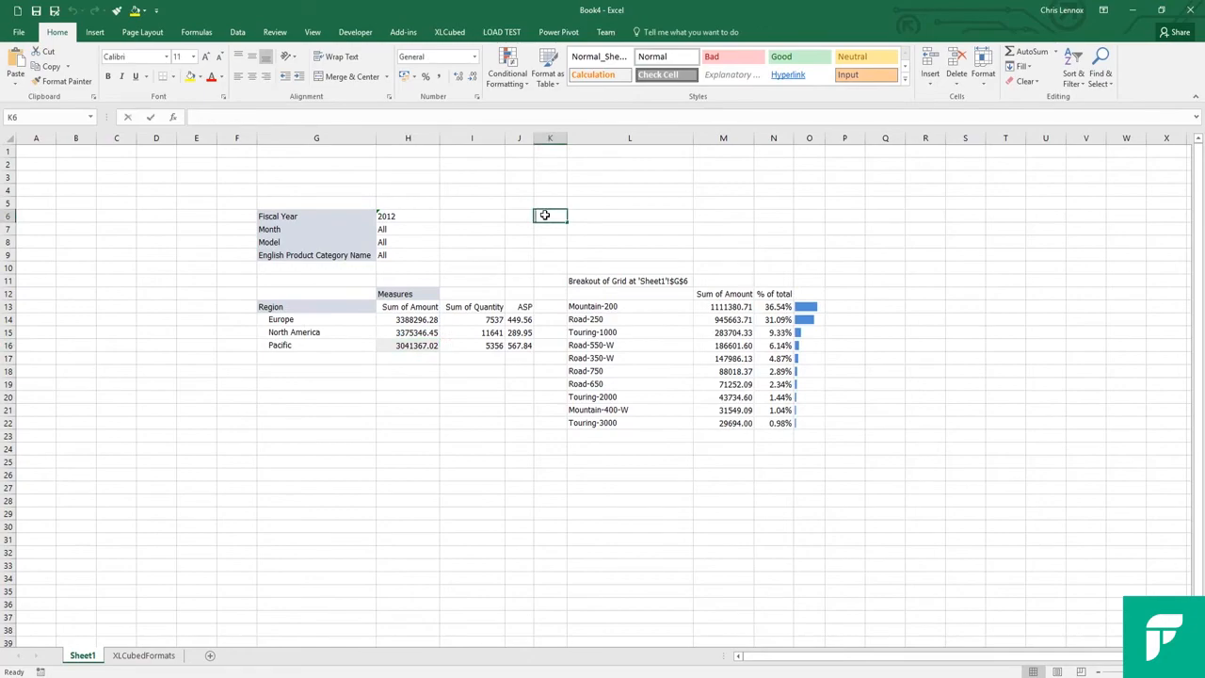
pyautogui.write('2011')
pyautogui.press('Return')
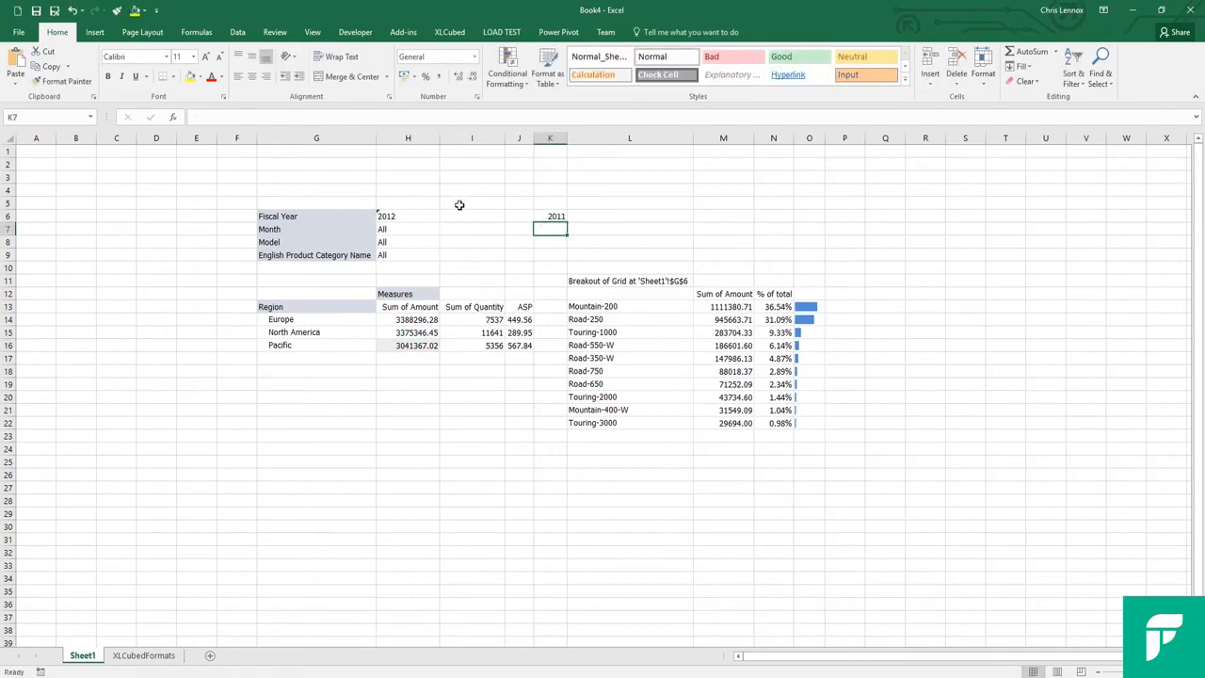
# Link the grid's Fiscal Year filter to cell K6 in place of its fixed member
pyautogui.click(429, 214)
pyautogui.doubleClick(430, 215)
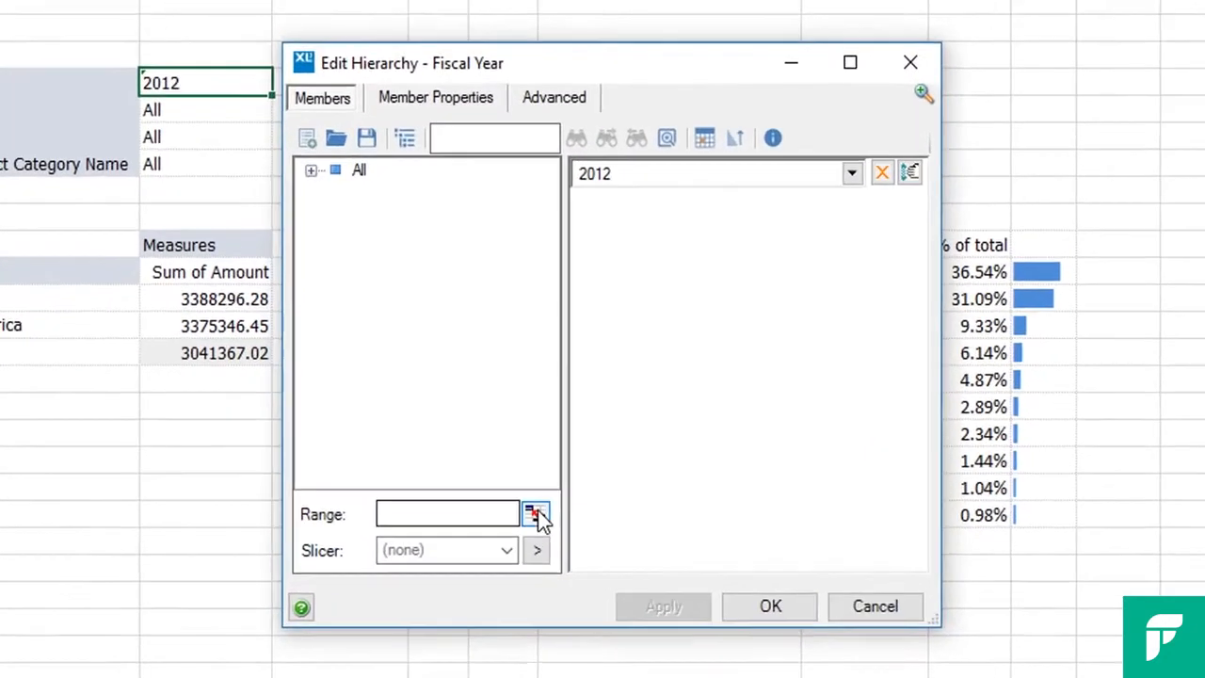
pyautogui.click(560, 432)
pyautogui.click(517, 62)
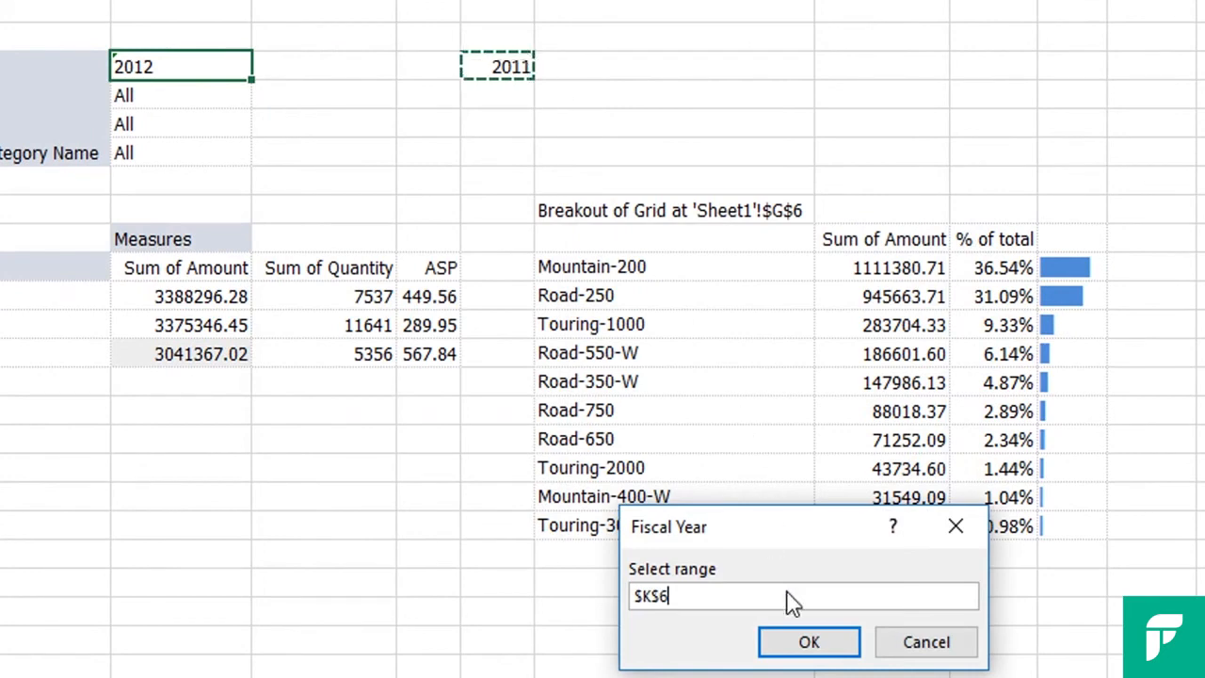
pyautogui.click(806, 640)
pyautogui.click(899, 164)
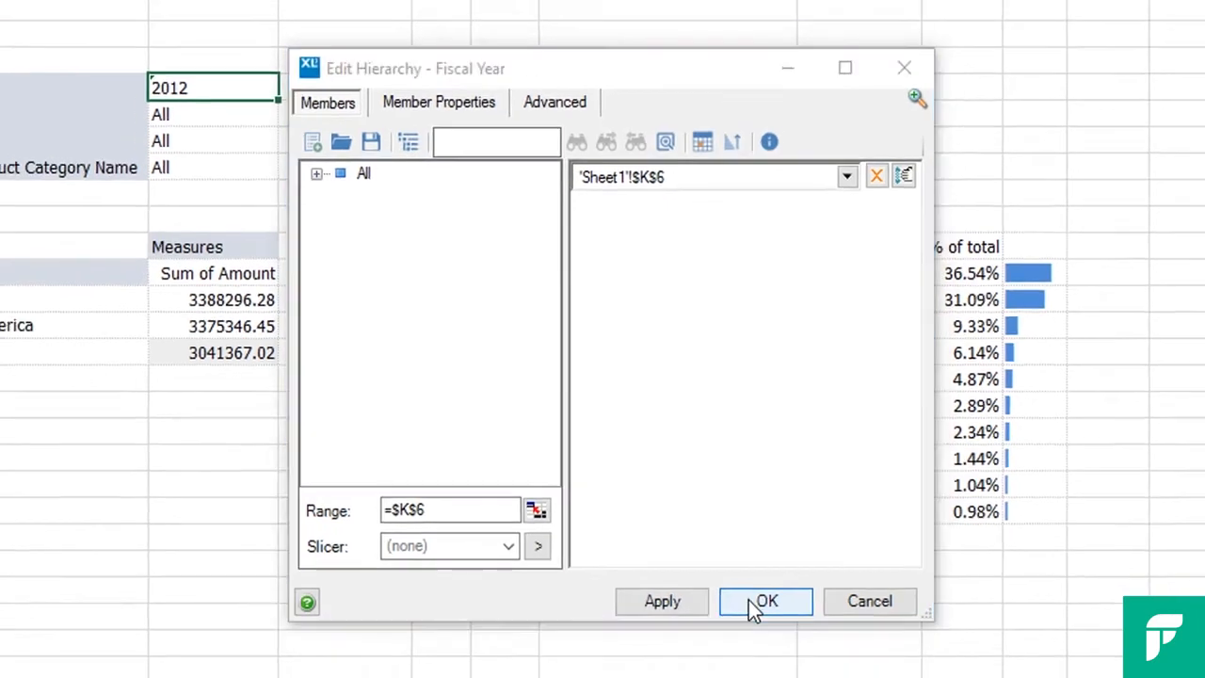
pyautogui.click(767, 629)
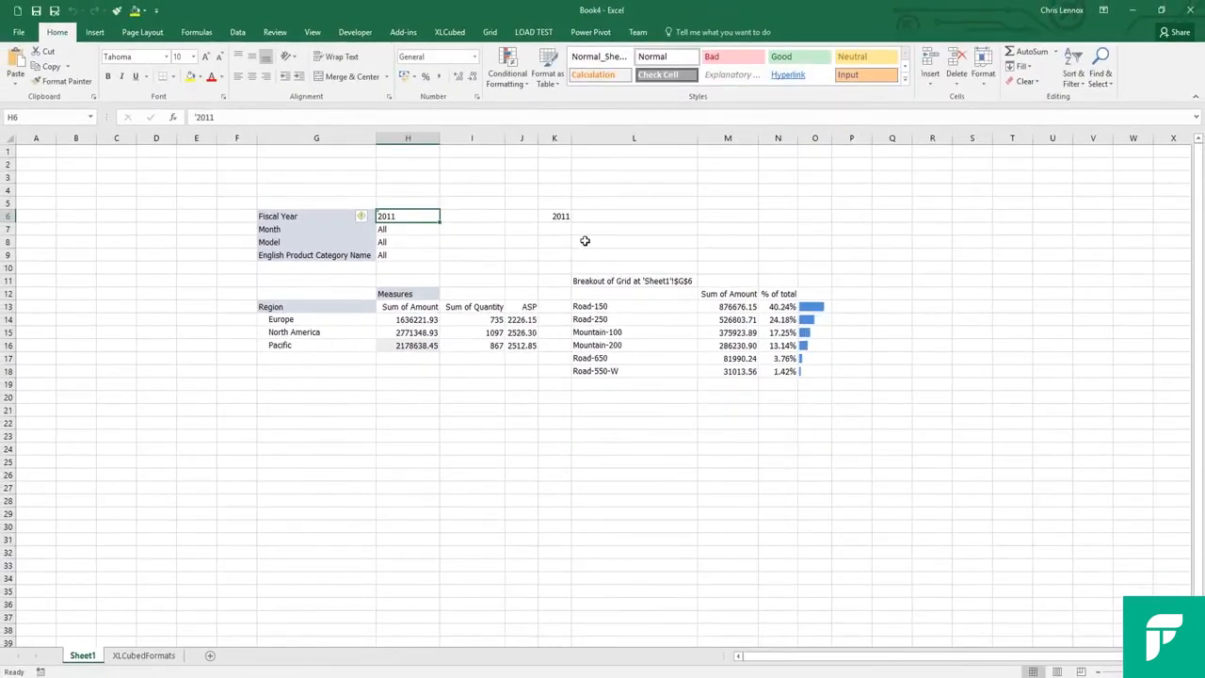
# Set the year in cell K6 to 2012
pyautogui.click(559, 216)
pyautogui.write('2012')
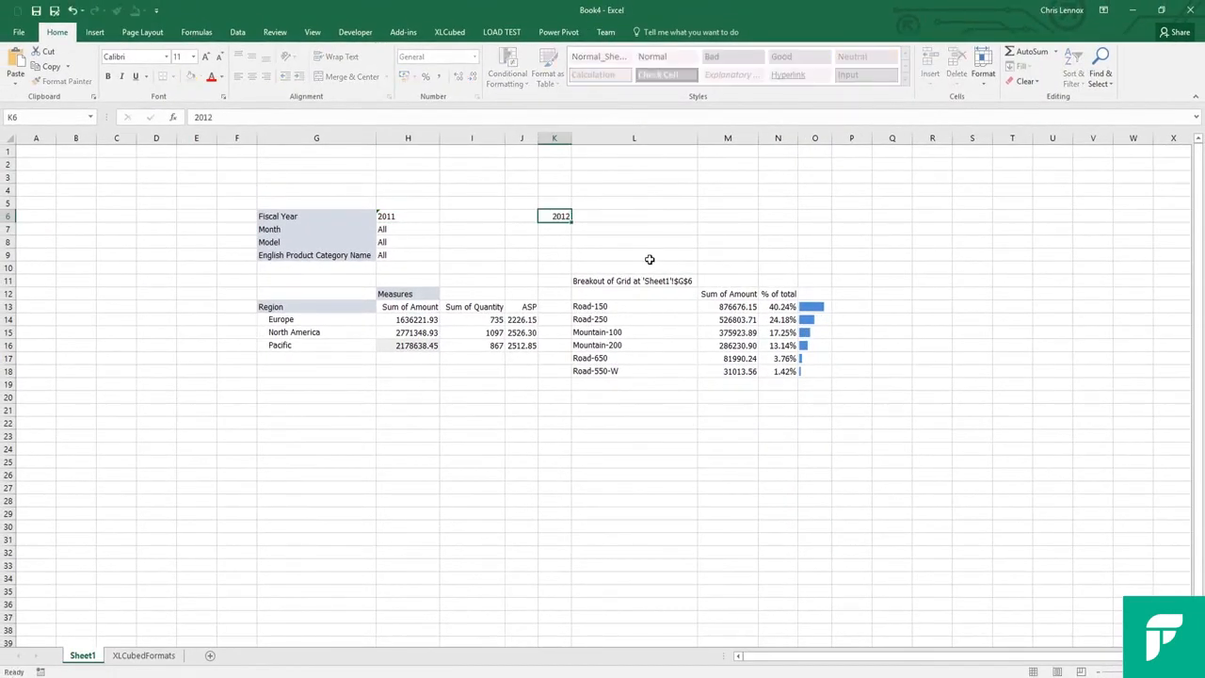
pyautogui.press('Return')
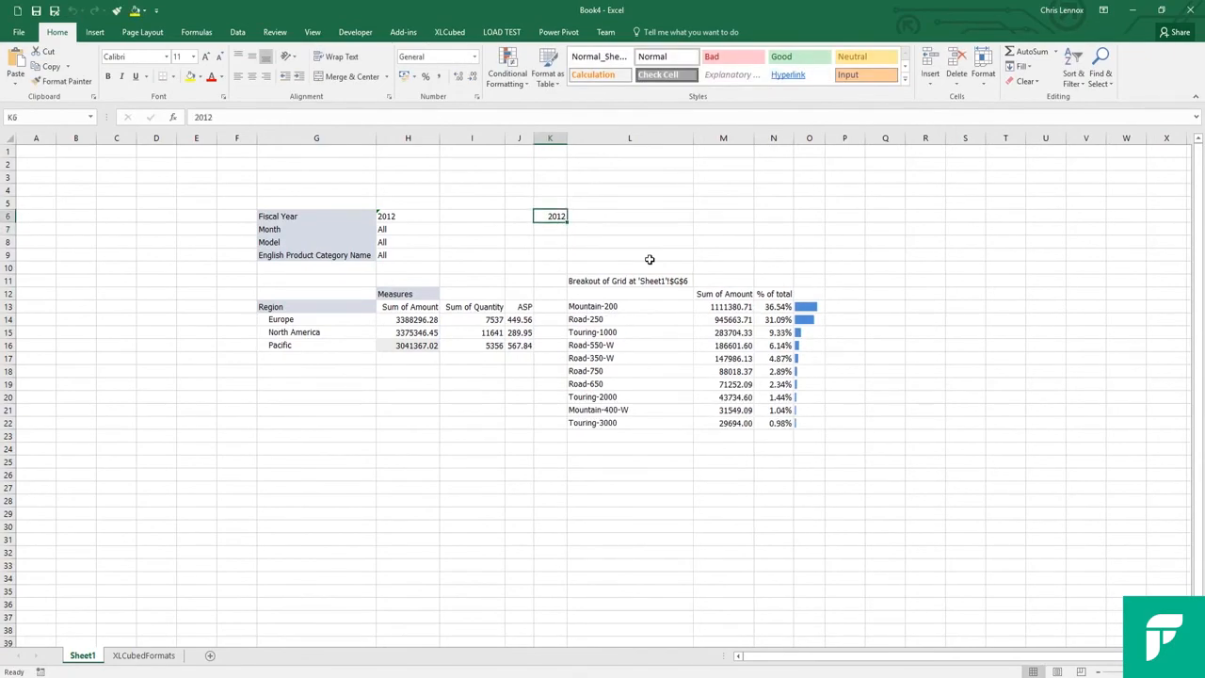
# Add a slicer for the English Product Category Name filter
pyautogui.rightClick(393, 255)
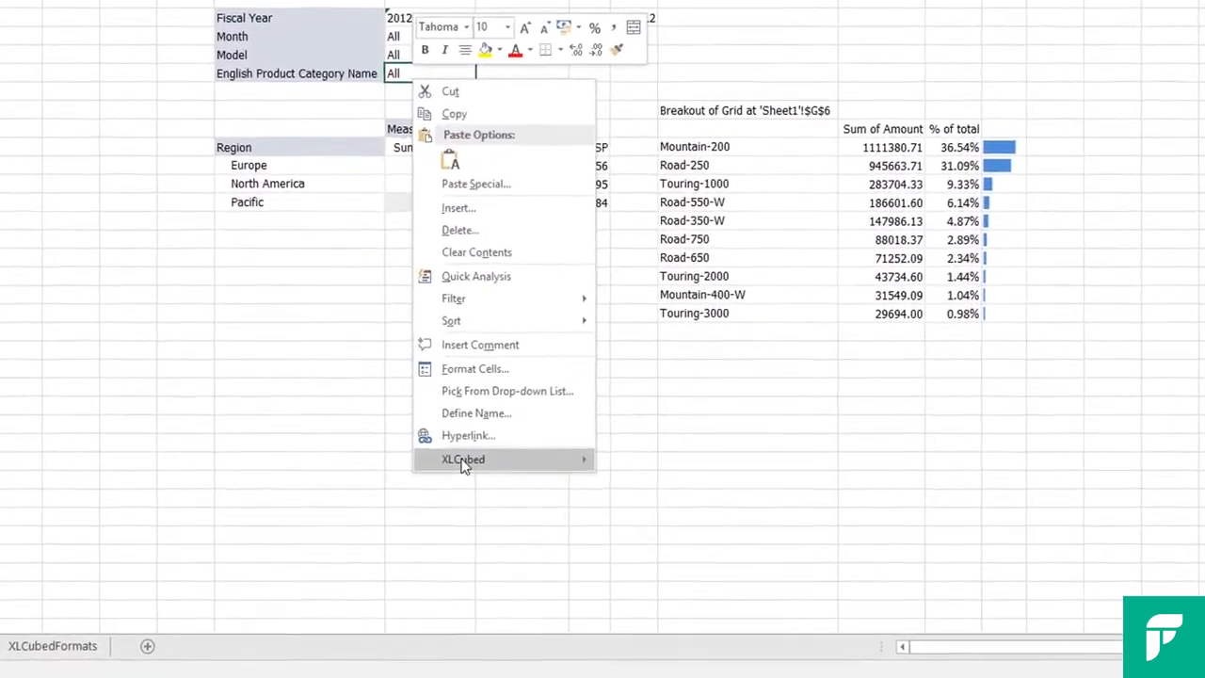
pyautogui.moveTo(499, 518)
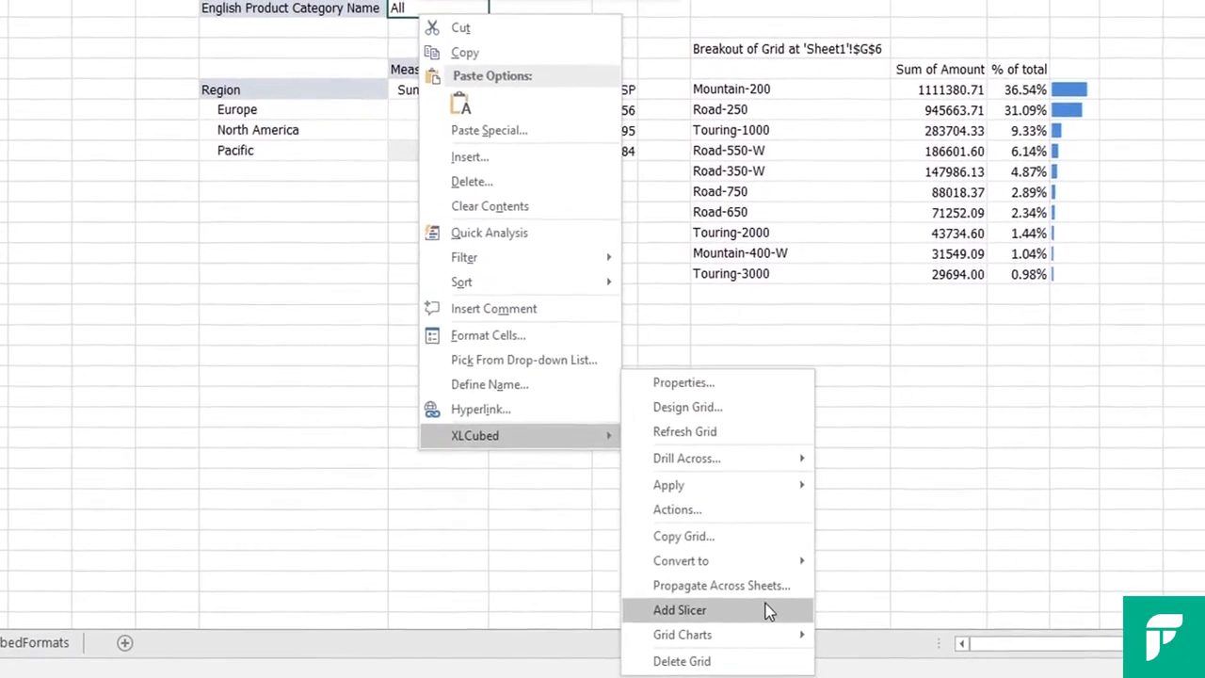
pyautogui.click(757, 612)
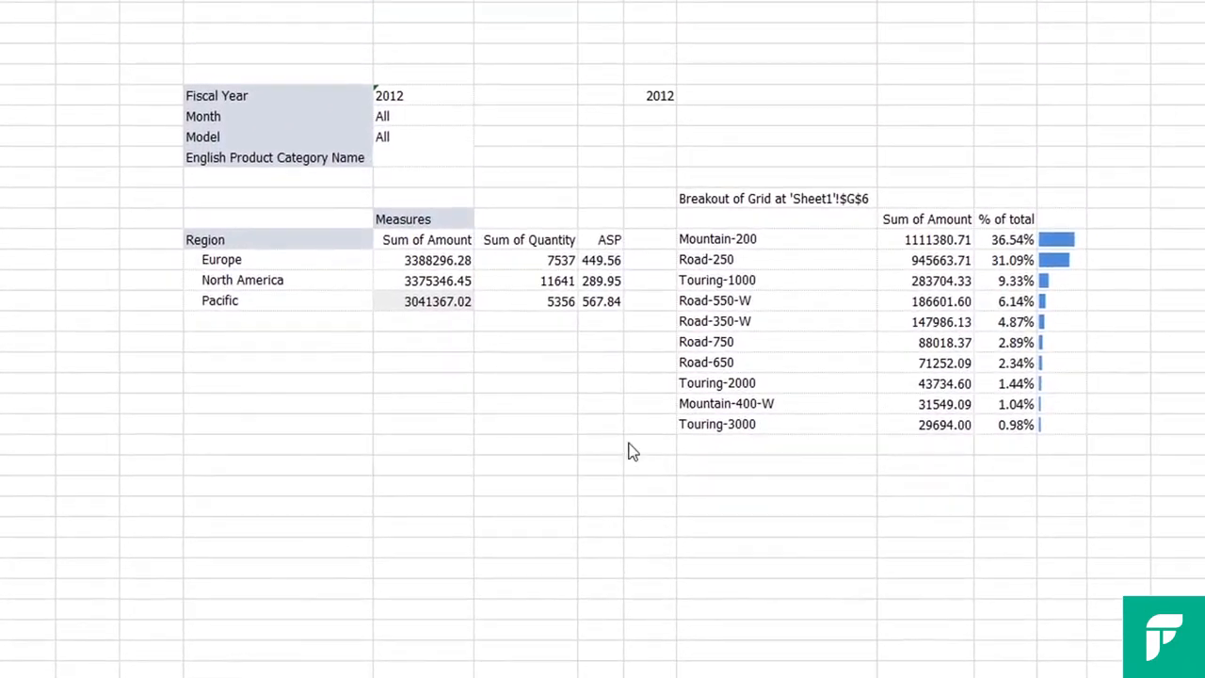
# Filter the product category slicer to Bikes, and check the breakout for Europe's Sum of Amount and North America's Sum of Quantity
pyautogui.click(463, 158)
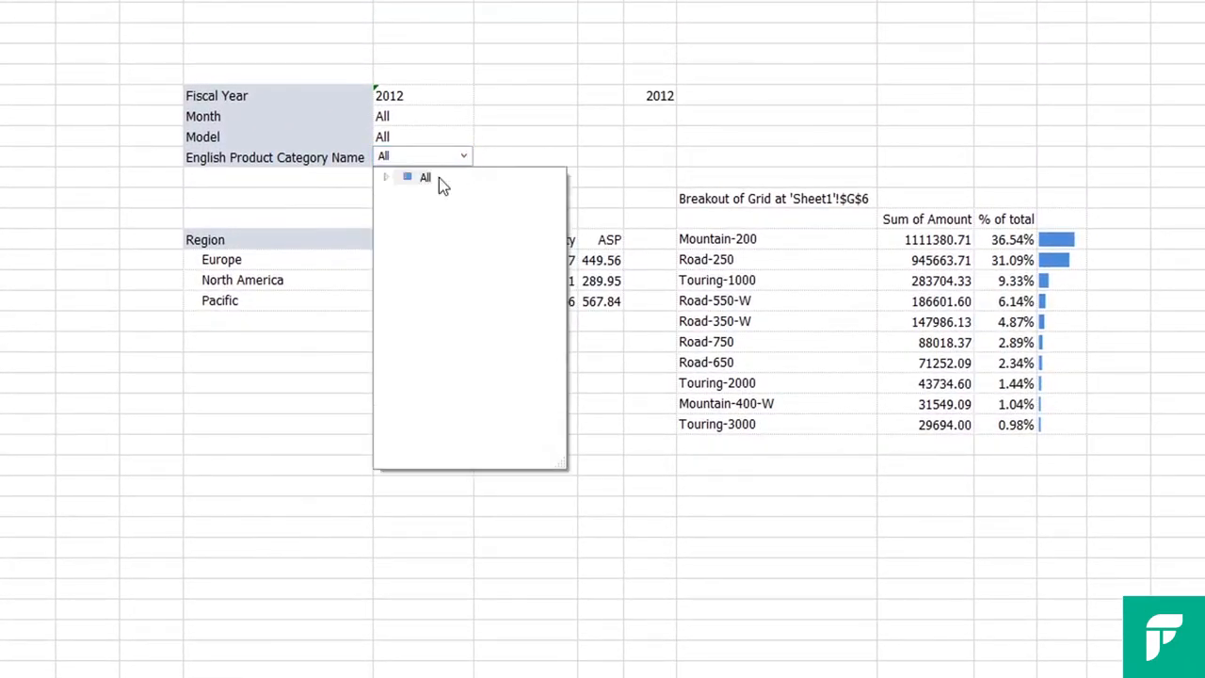
pyautogui.click(387, 179)
pyautogui.click(448, 210)
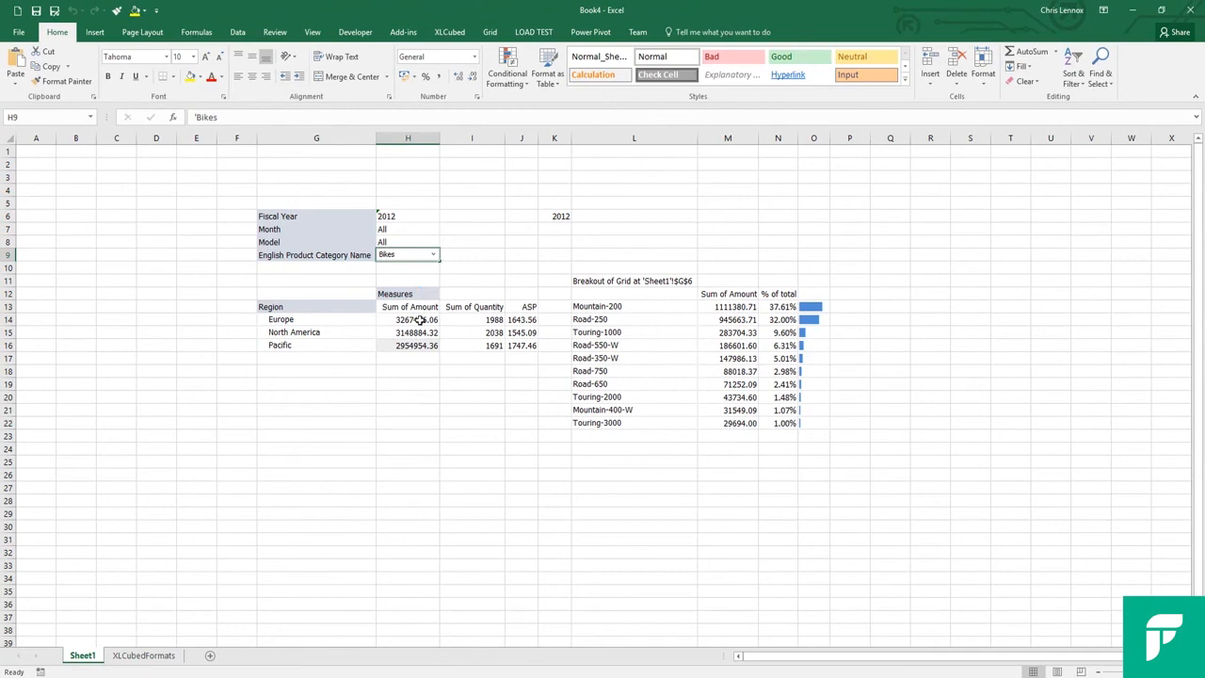
pyautogui.click(425, 321)
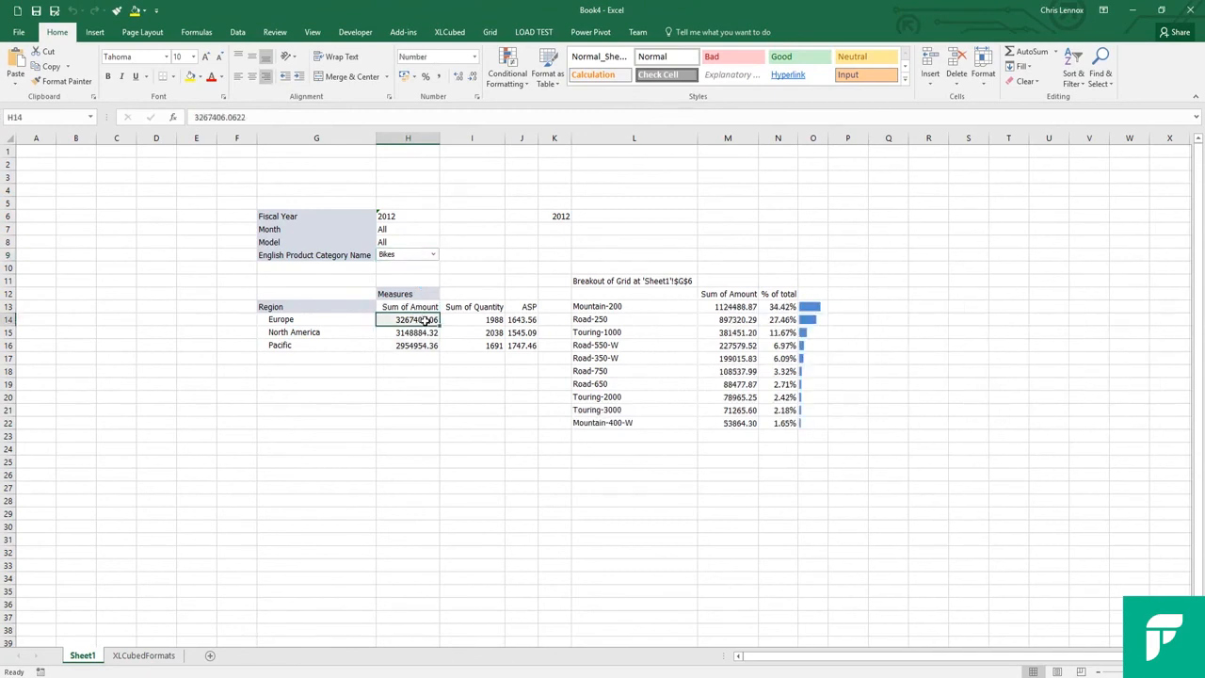
pyautogui.click(472, 335)
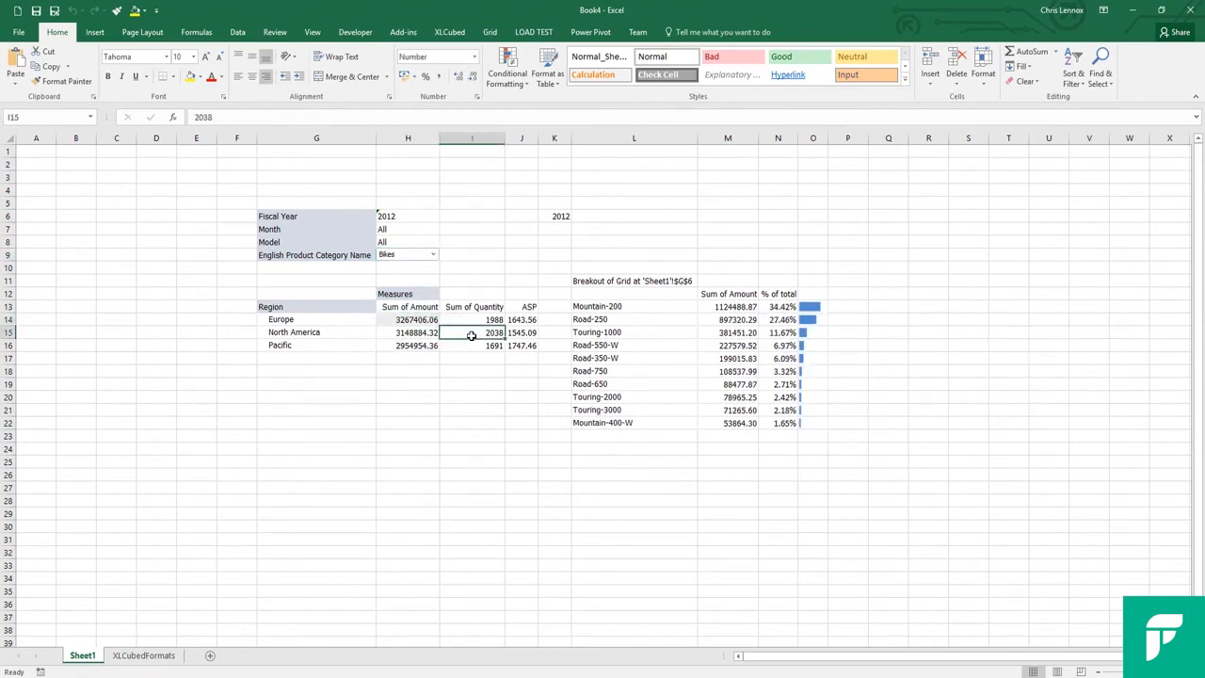